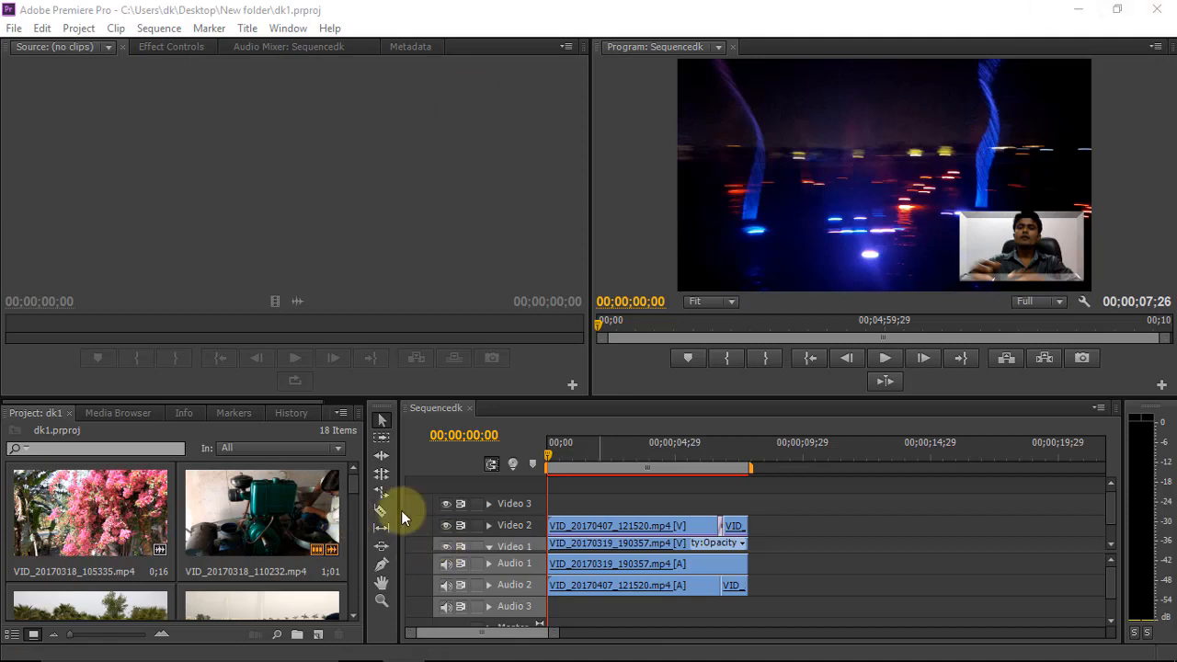
Delete all existing video and audio clips from the Sequencedk timeline
left_click(704, 531, "shift")
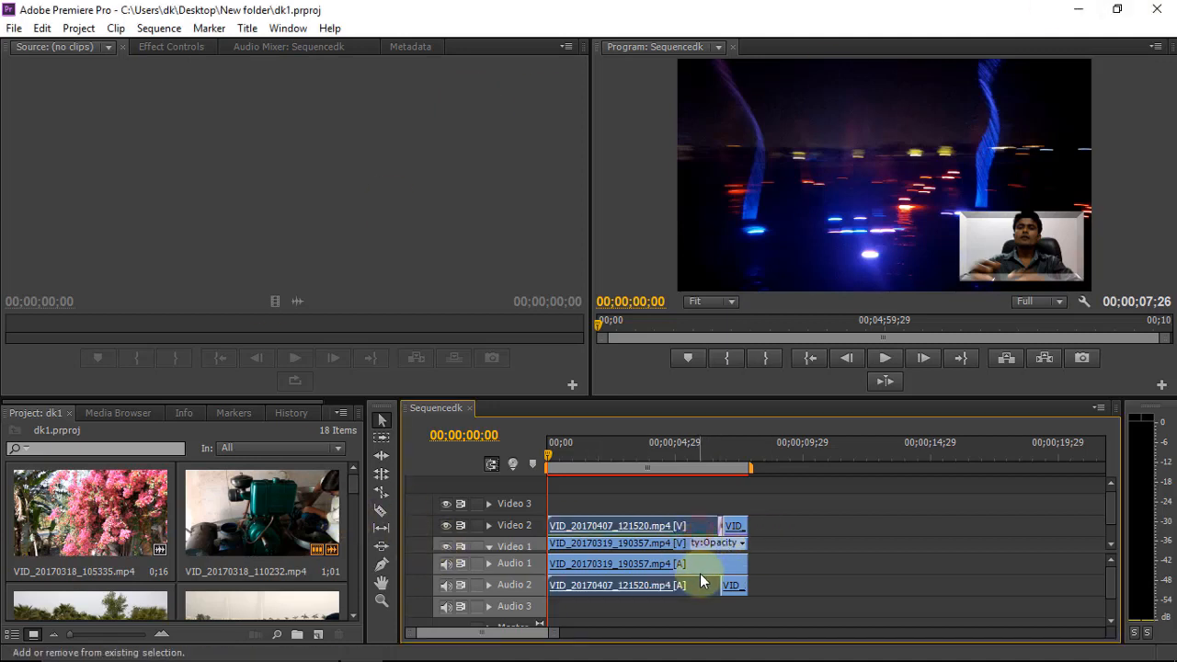
key("Delete")
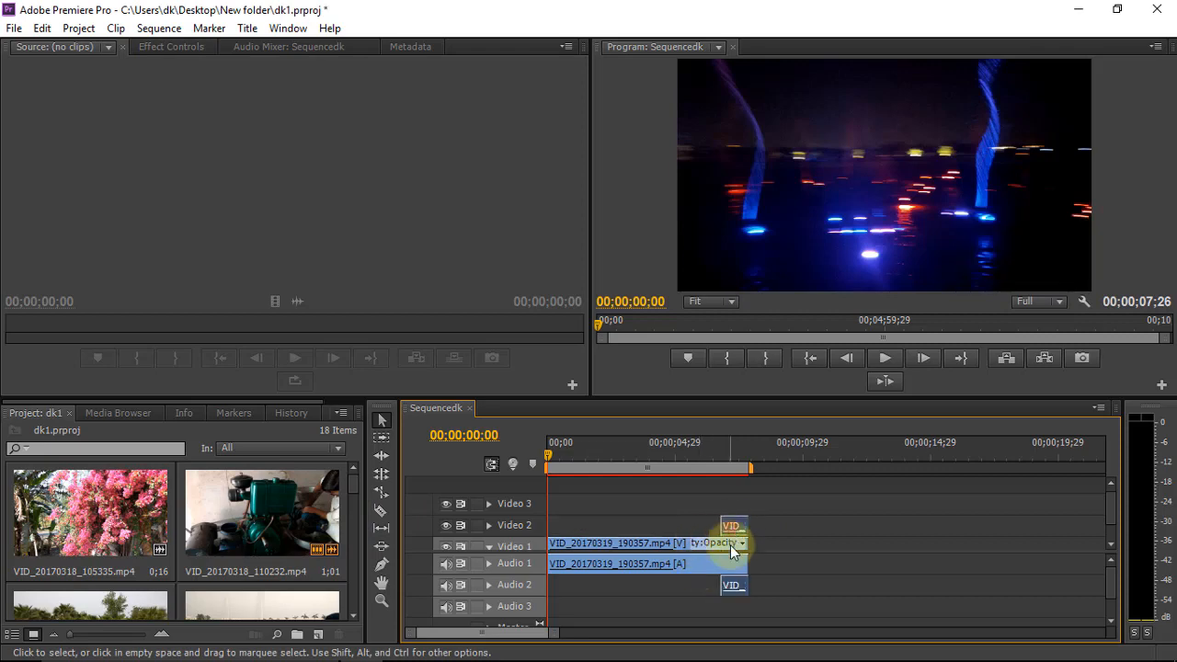
key("Delete")
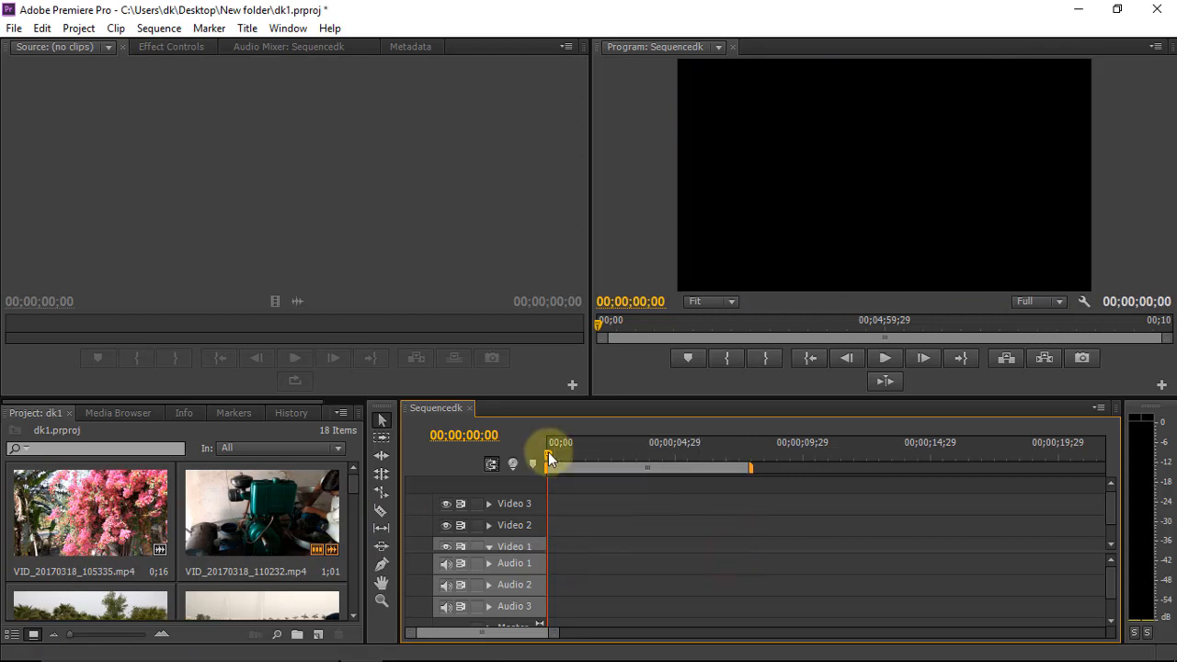
Import the green-screen clip butterfly.mp4 into the project
scroll(125, 570, "down", 3)
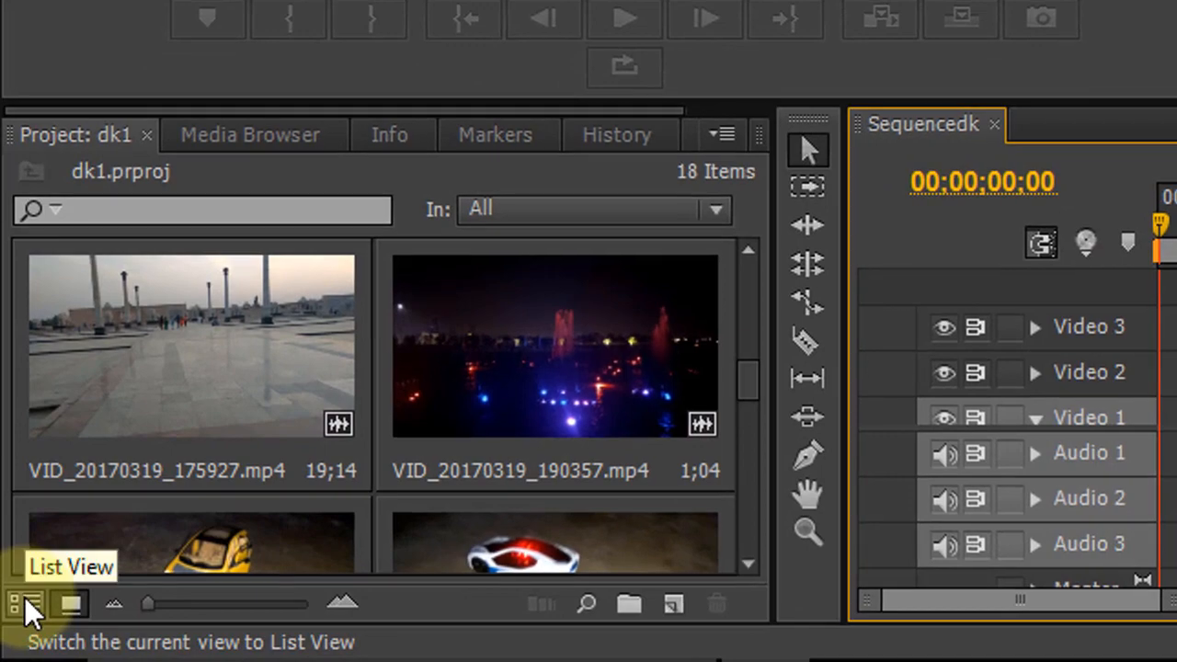
left_click(26, 602)
scroll(420, 442, "down", 5)
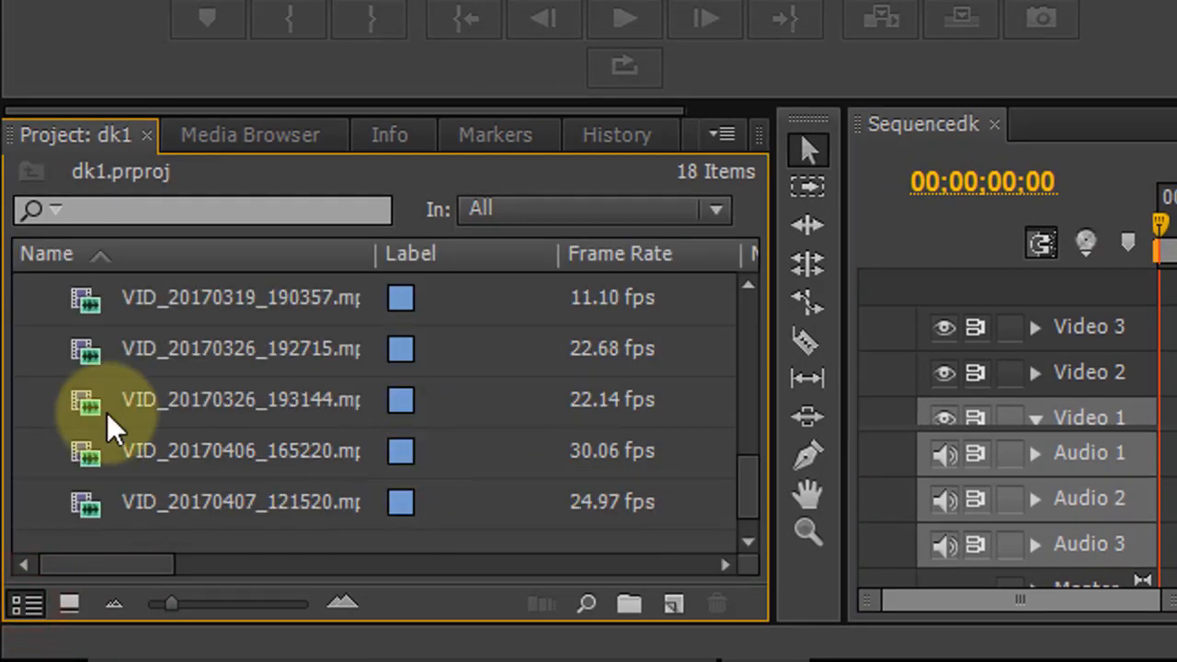
double_click(125, 541)
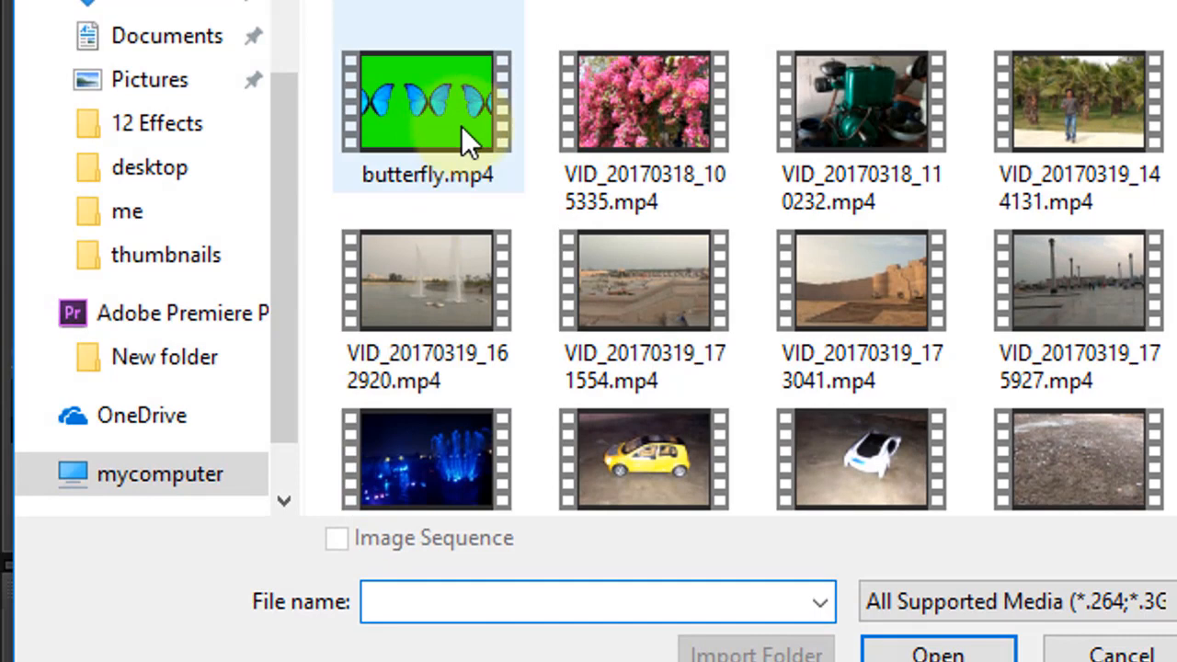
left_click(409, 92)
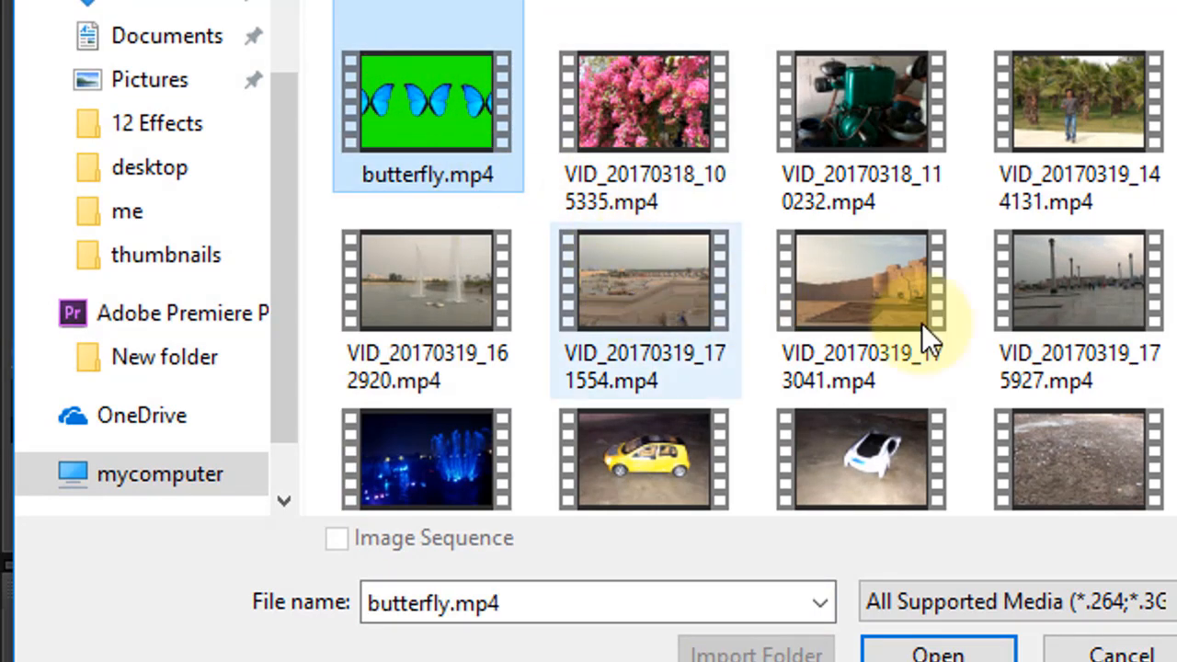
left_click(946, 651)
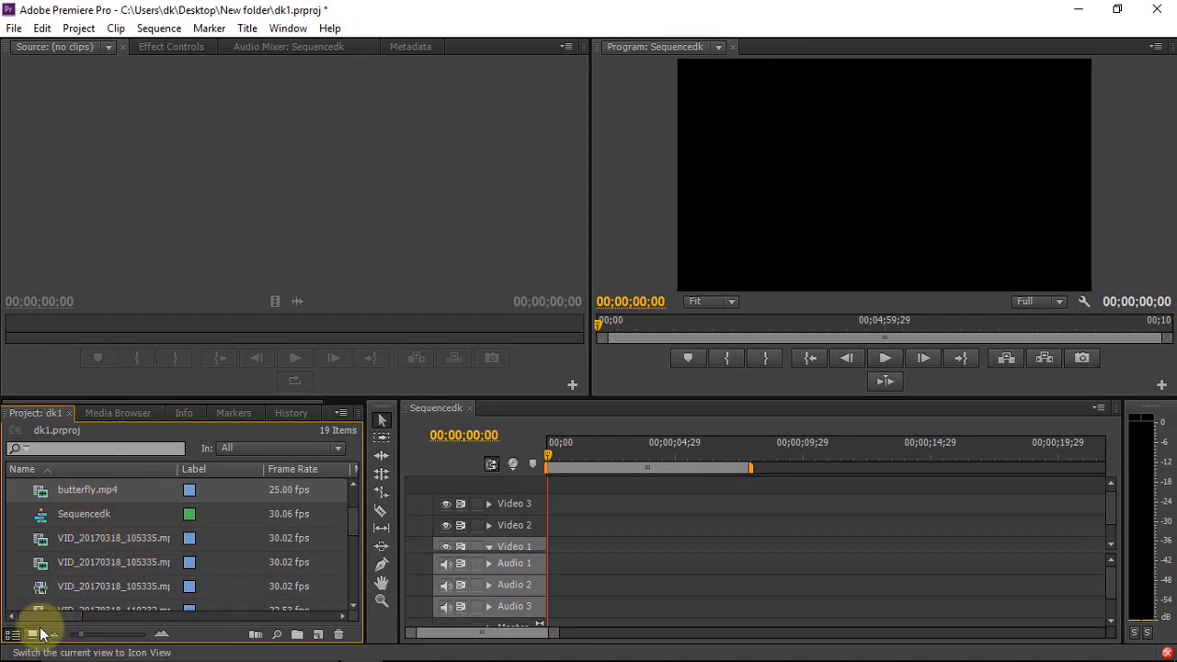
Place butterfly.mp4 at the start of the sequence and change the sequence settings to match the clip
left_click(33, 634)
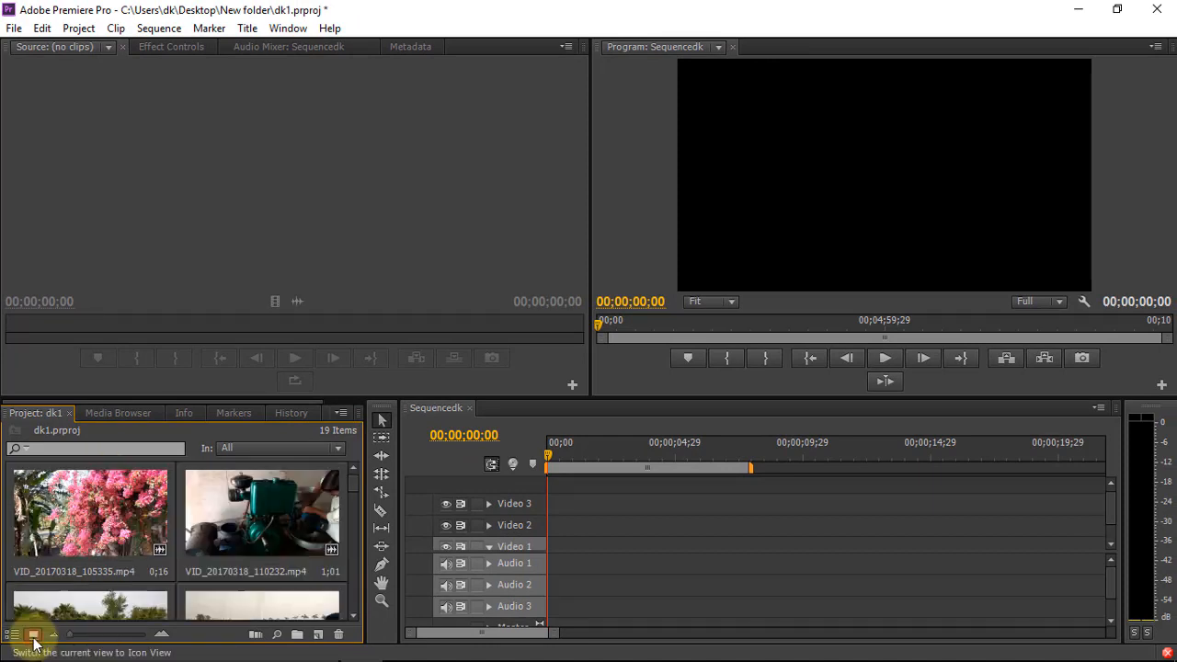
scroll(119, 520, "down", 10)
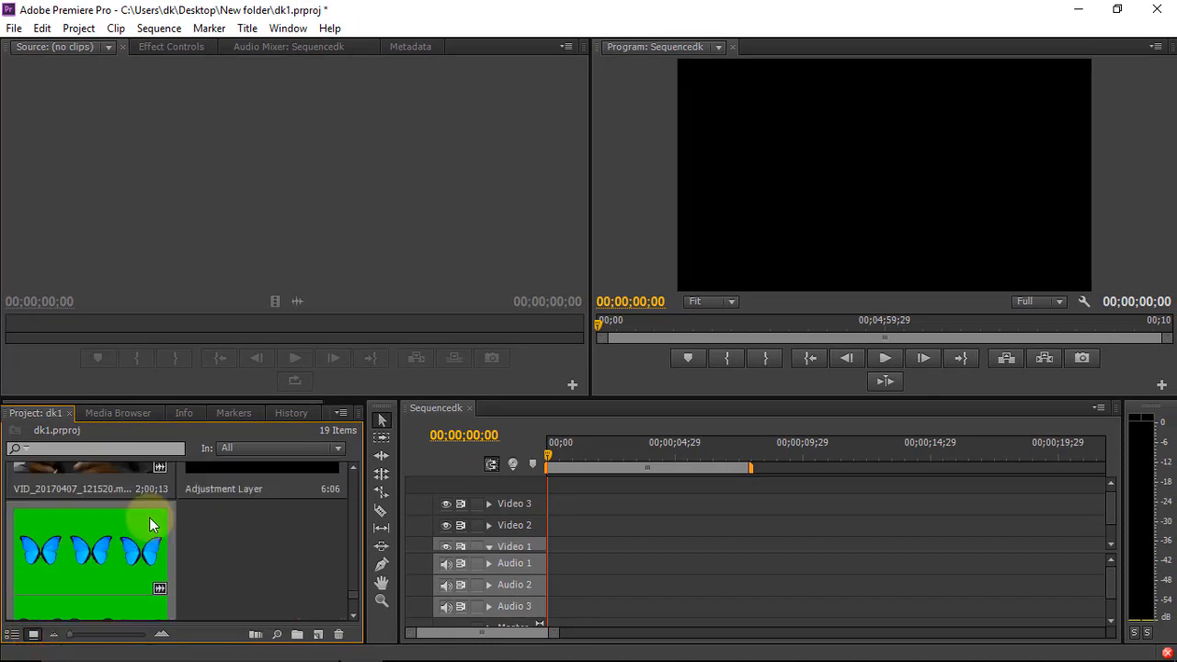
left_click_drag(80, 567, 550, 531)
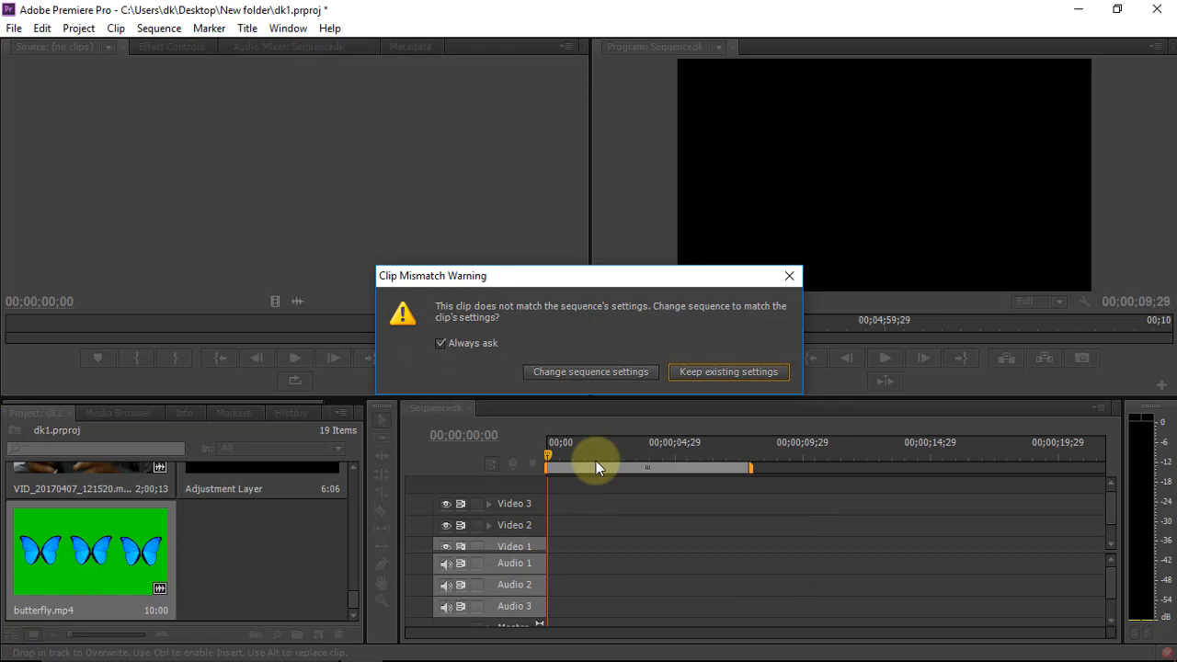
left_click(617, 372)
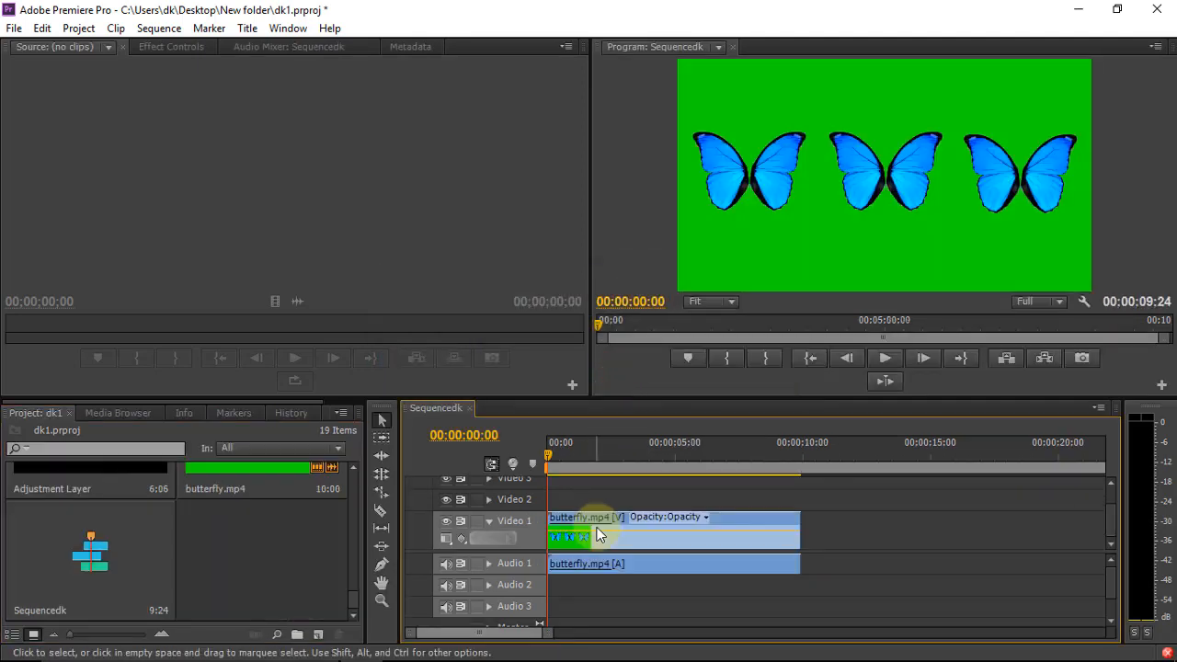
Move the butterfly clip's audio to Audio 2 and its video to Video 2
left_click(591, 570)
mouse_move(591, 570)
left_mouse_down()
mouse_move(598, 603)
mouse_move(593, 583)
left_mouse_up()
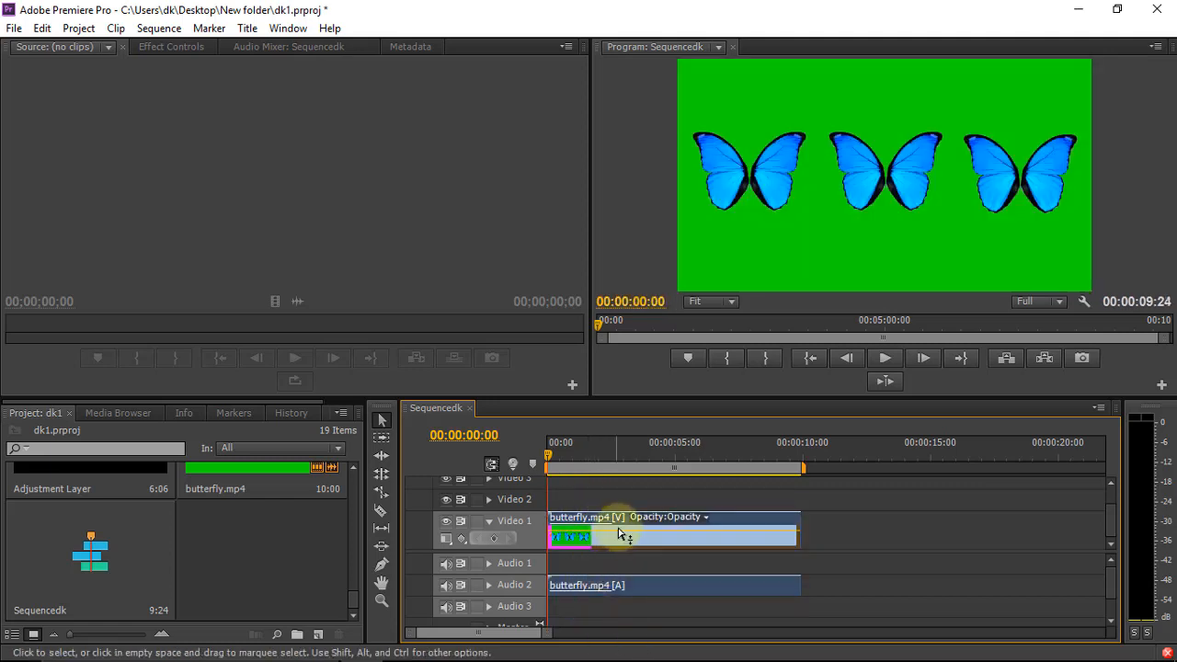
left_click_drag(613, 522, 603, 501)
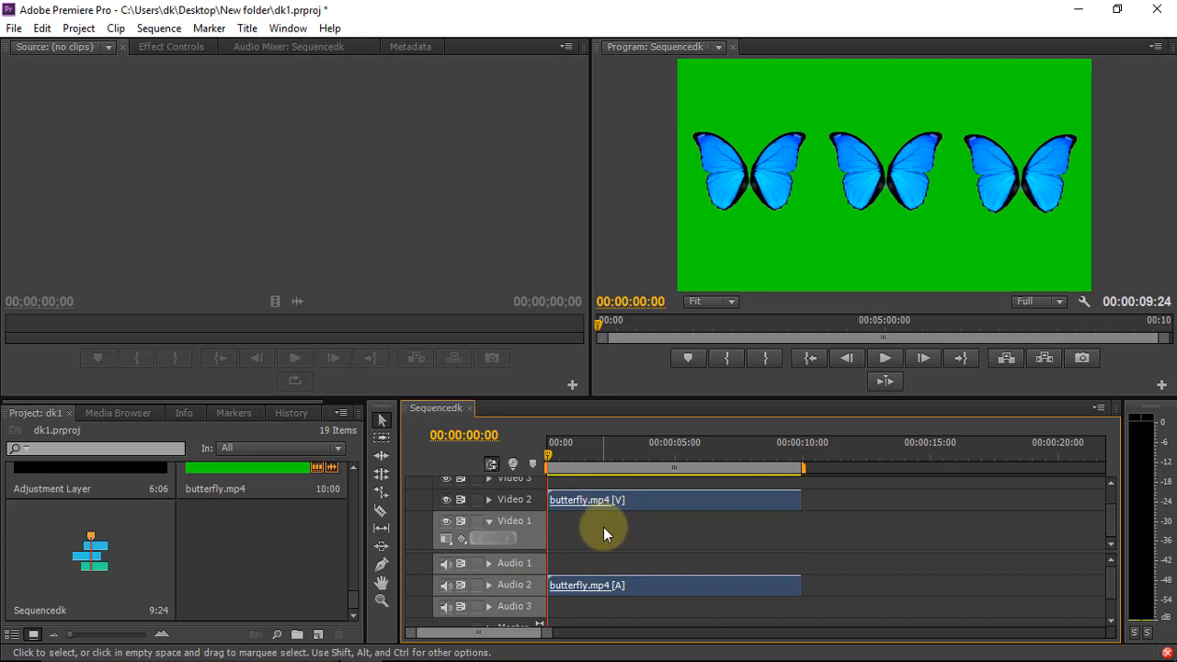
left_click(607, 586)
Play the first moments of the butterfly clip in the sequence
scroll(221, 527, "down", 4)
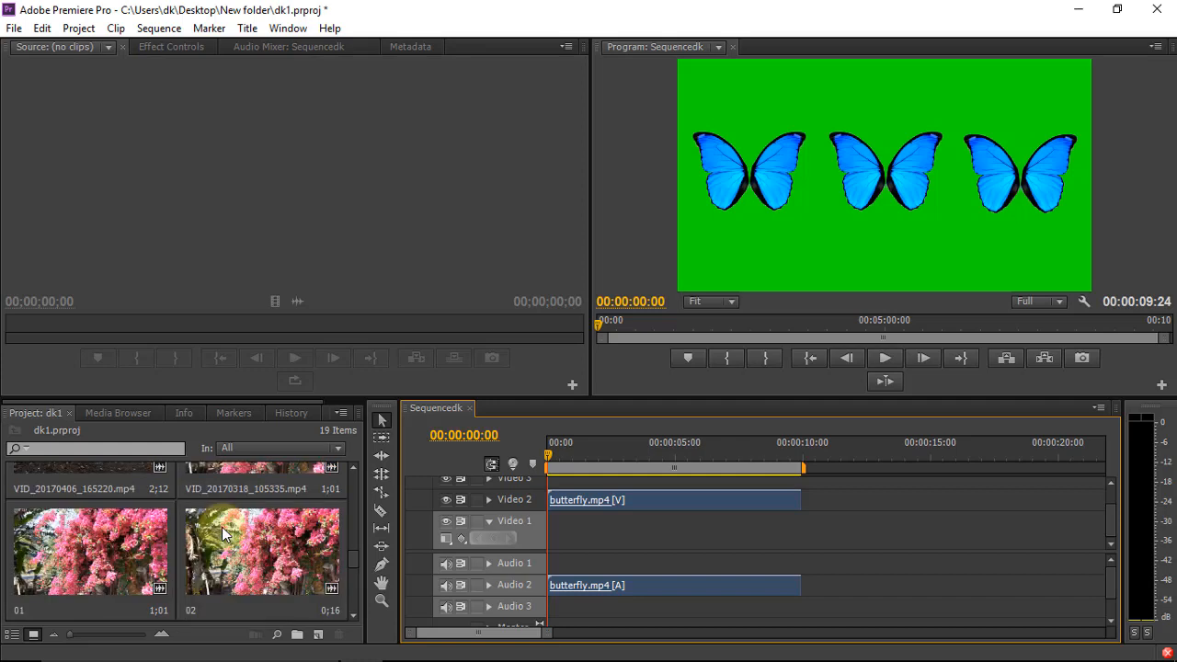
scroll(222, 528, "down", 2)
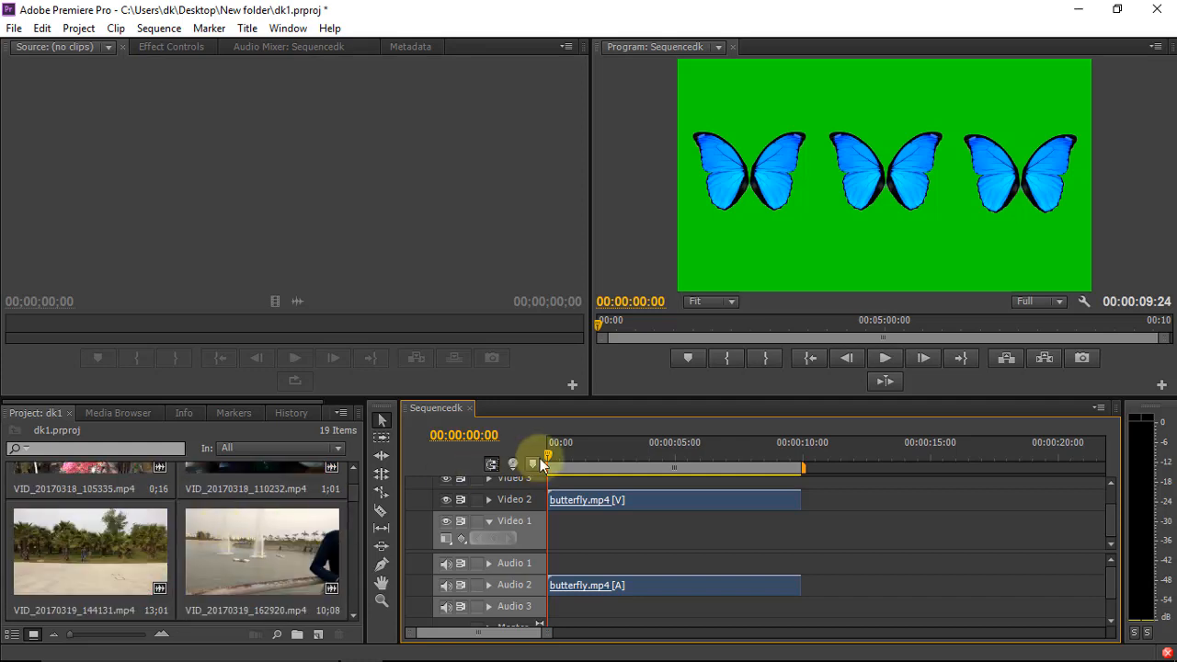
left_click(878, 358)
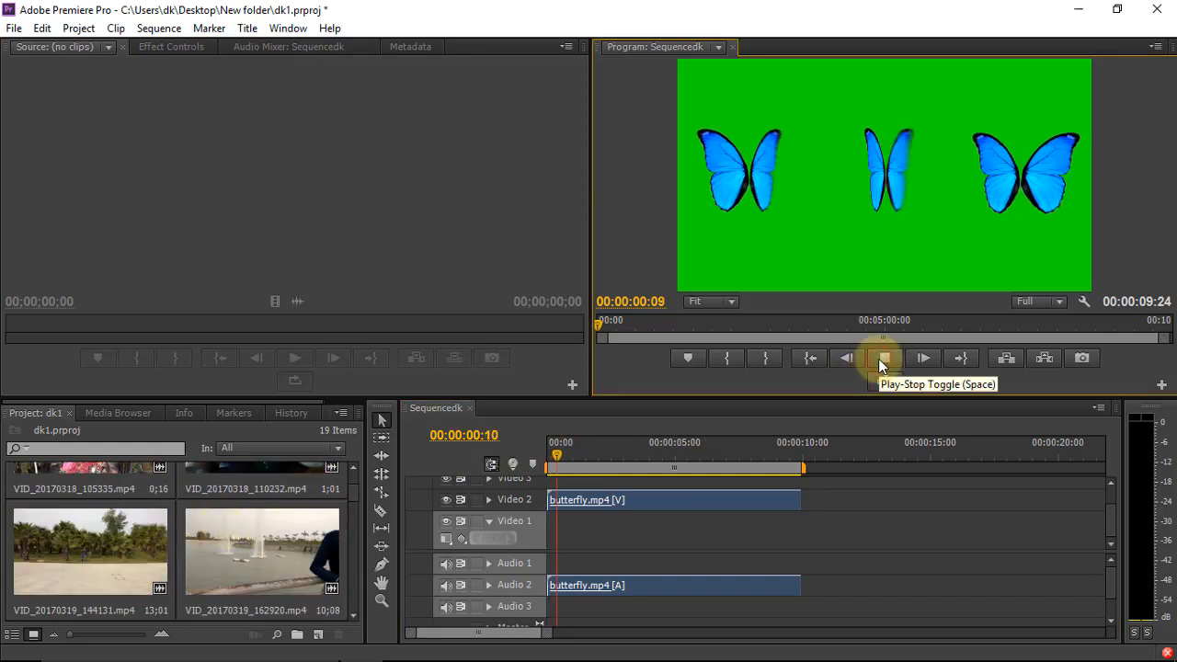
left_click(878, 358)
Add VID_20170319_190357.mp4 on Video 1 beneath the butterfly clip, fit it to that clip's length, and return the playhead to the start
scroll(195, 546, "up", 1)
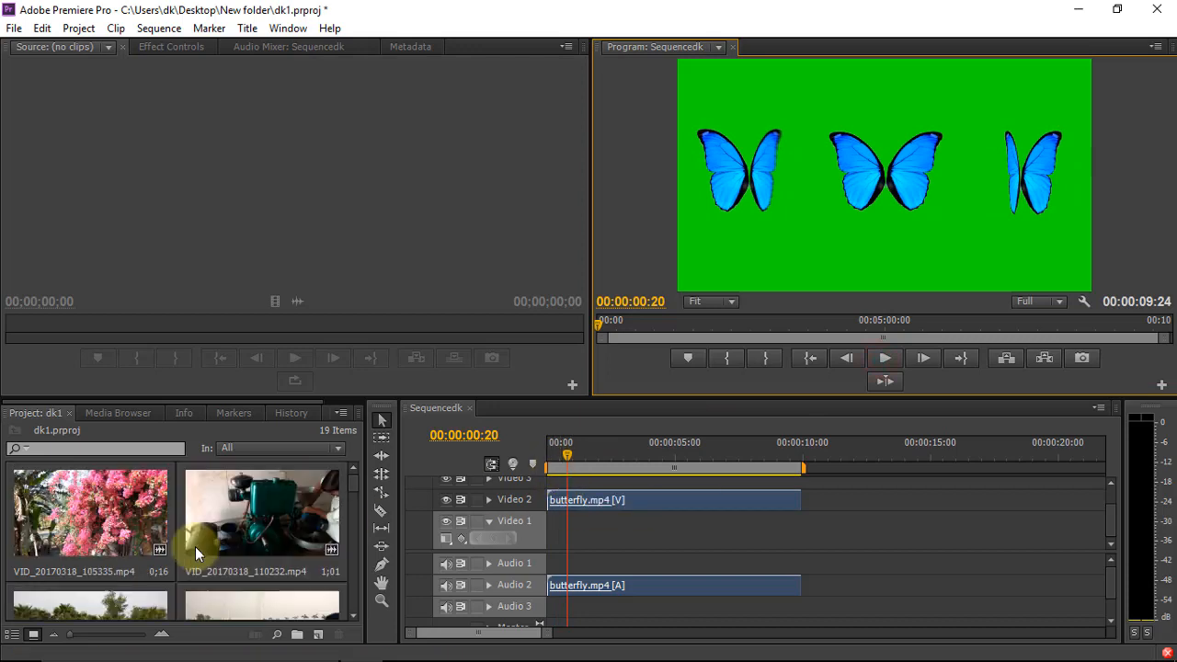
scroll(195, 546, "down", 3)
scroll(195, 546, "down", 2)
scroll(195, 546, "up", 2)
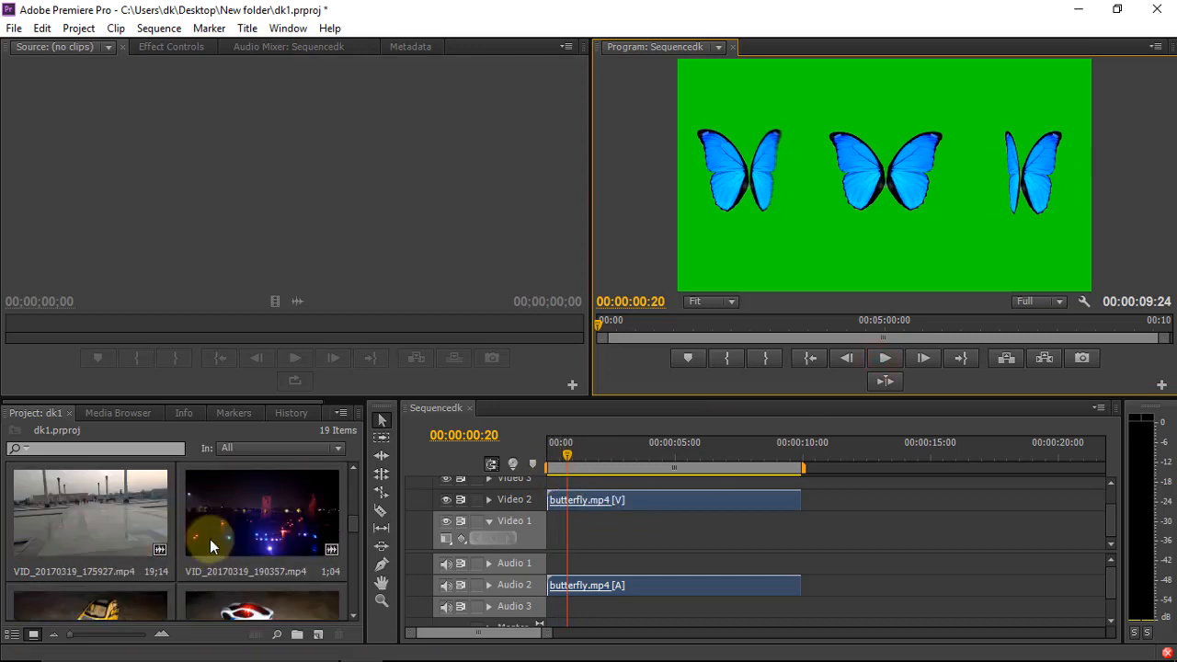
left_click_drag(253, 514, 798, 550)
left_click_drag(568, 451, 549, 484)
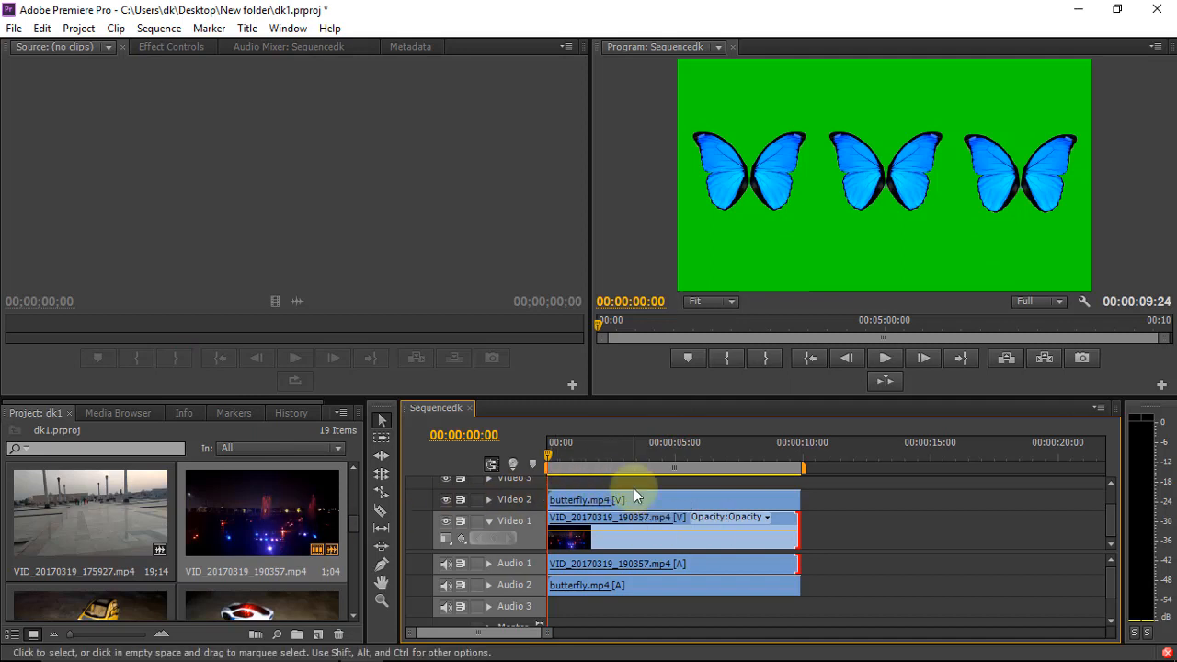
Hide the Video 2 track, play the fountain background clip briefly, and return the playhead to the start
left_click(447, 499)
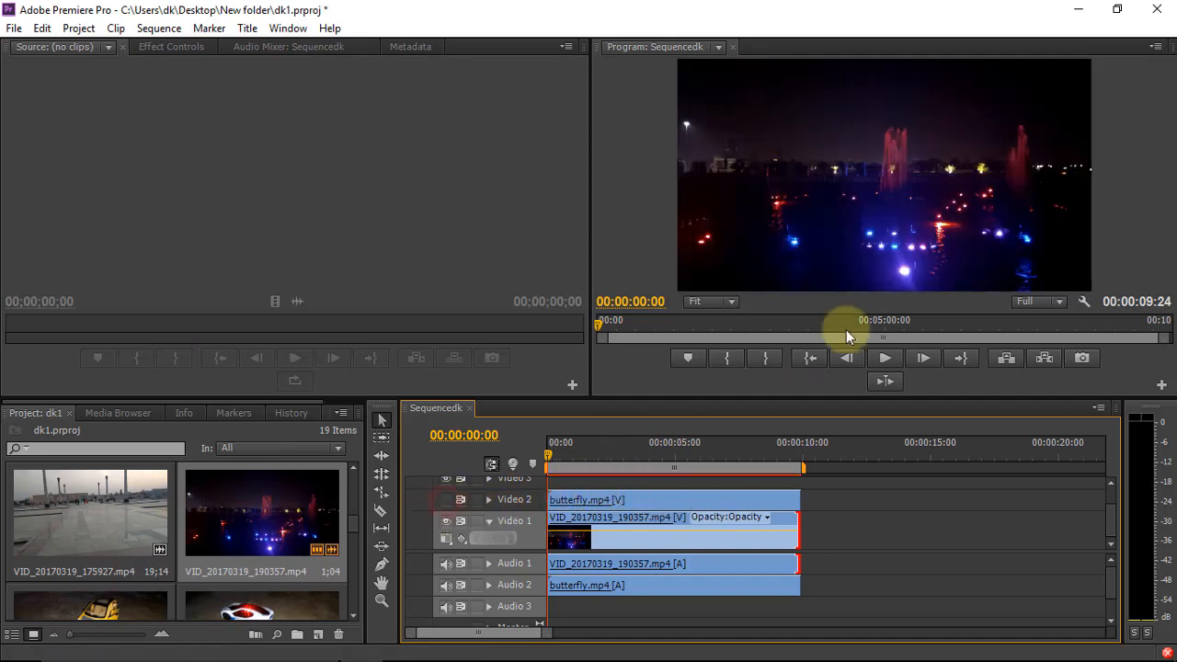
left_click(889, 356)
left_click(889, 356)
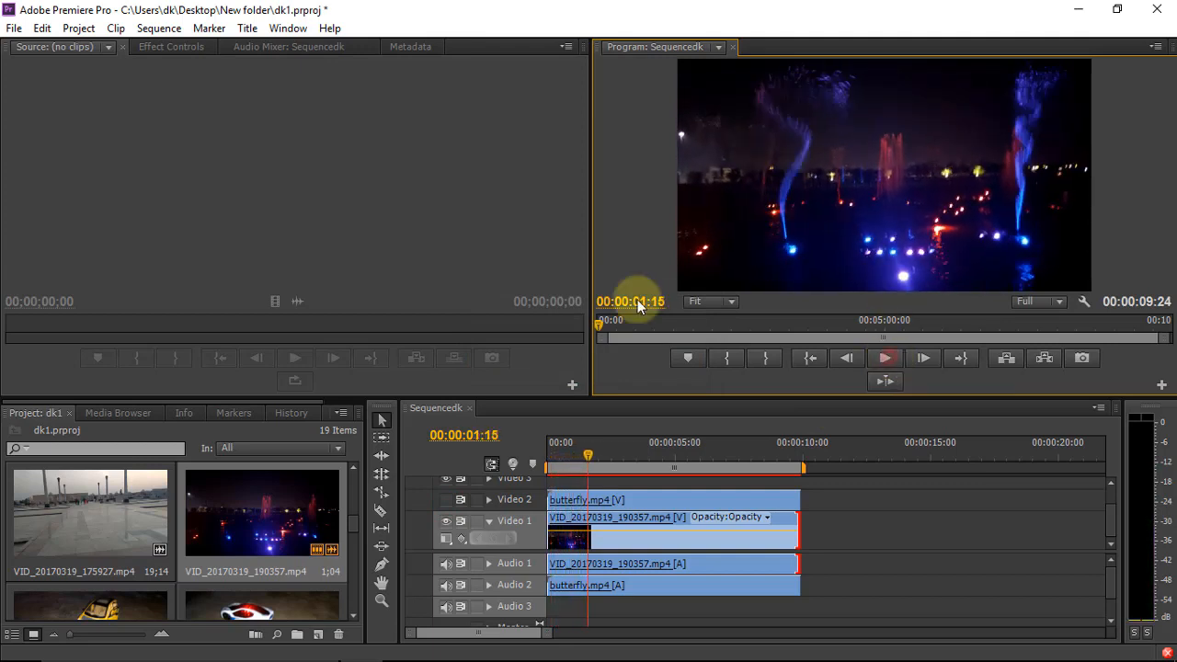
left_click_drag(591, 459, 545, 465)
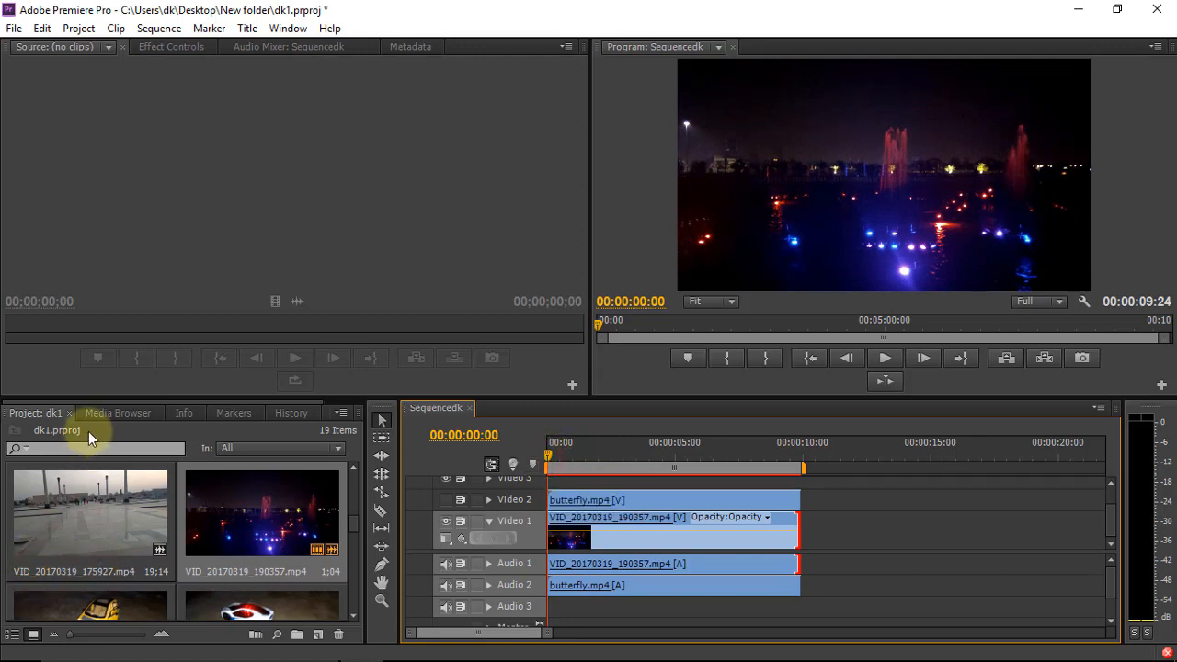
Show the Video 2 track again and apply the Ultra Key effect to its butterfly clip
left_click(327, 413)
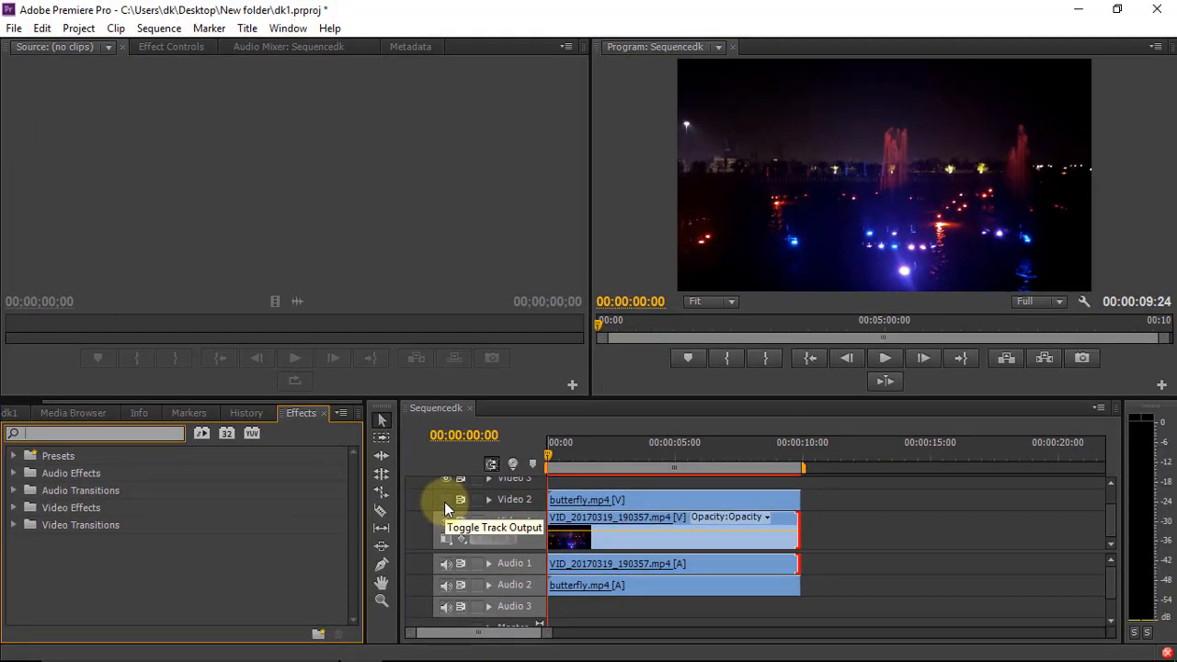
left_click(444, 501)
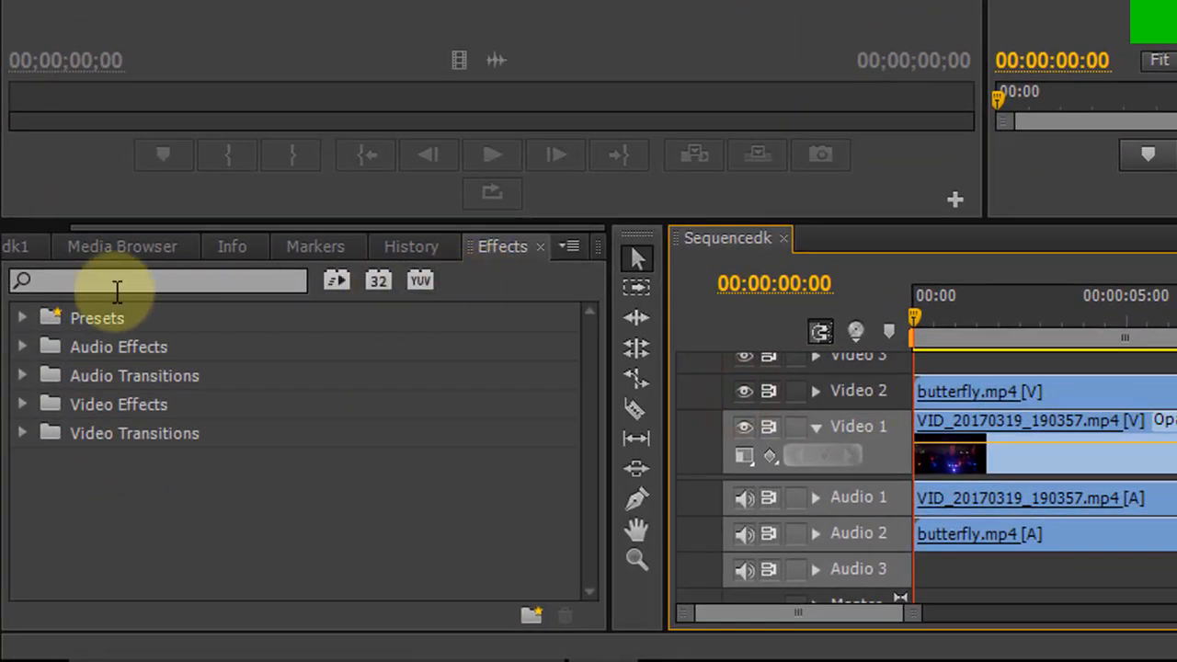
left_click(118, 282)
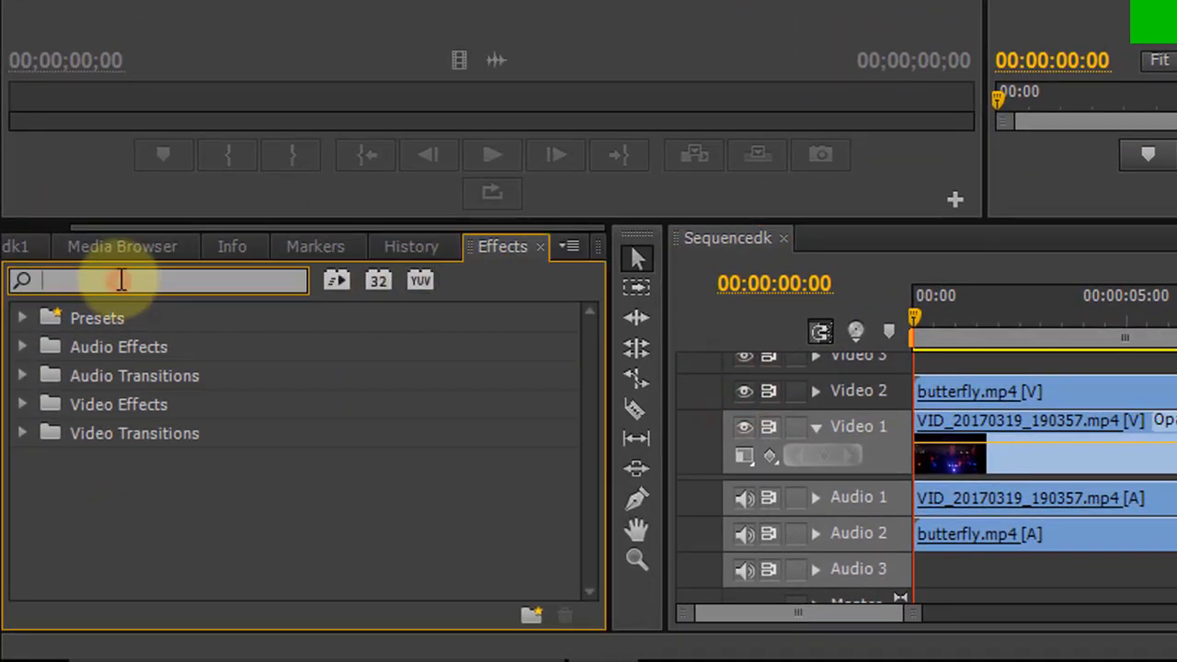
type("ultra")
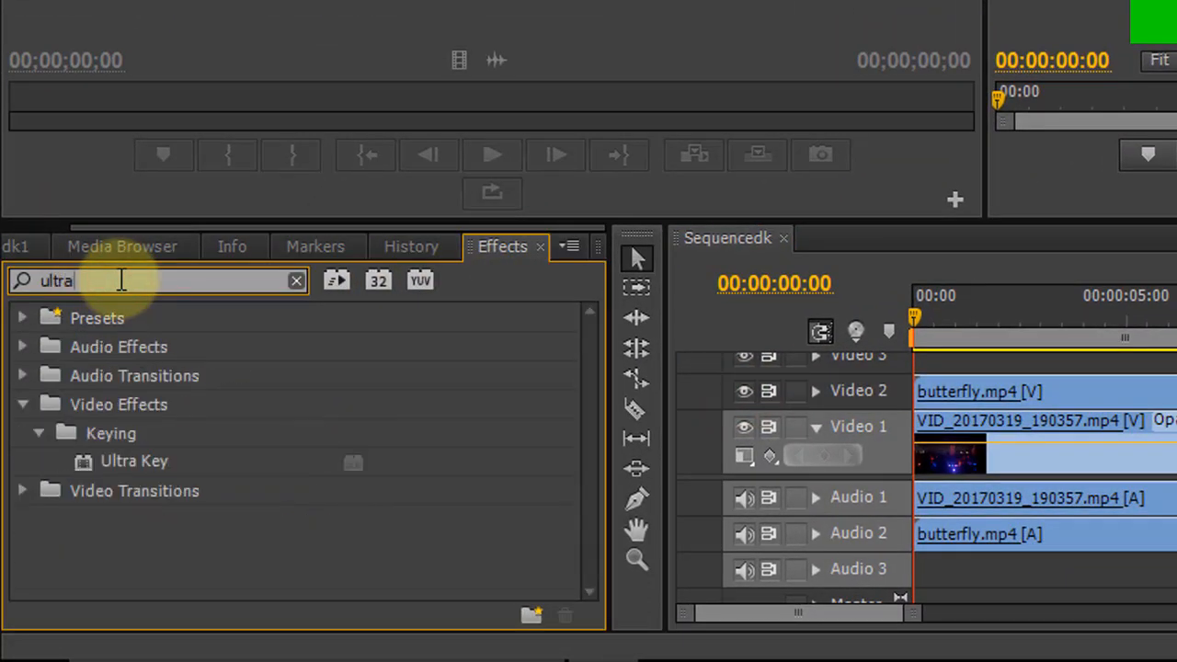
left_click(138, 461)
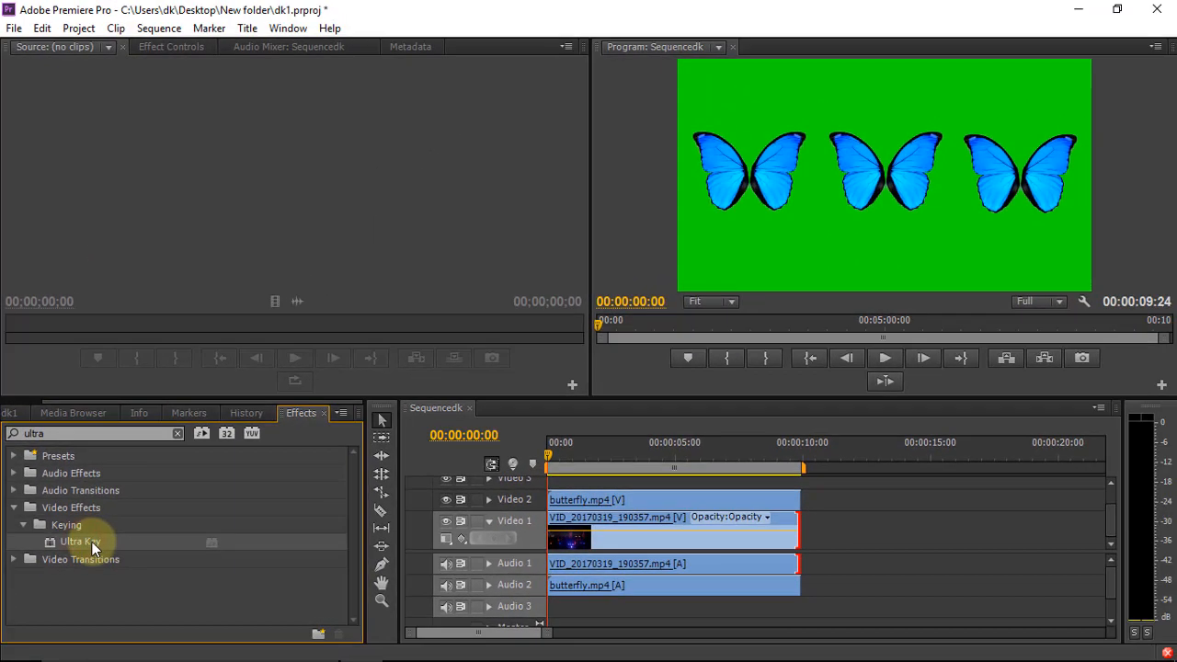
mouse_move(95, 540)
left_mouse_down()
mouse_move(590, 520)
mouse_move(655, 501)
left_mouse_up()
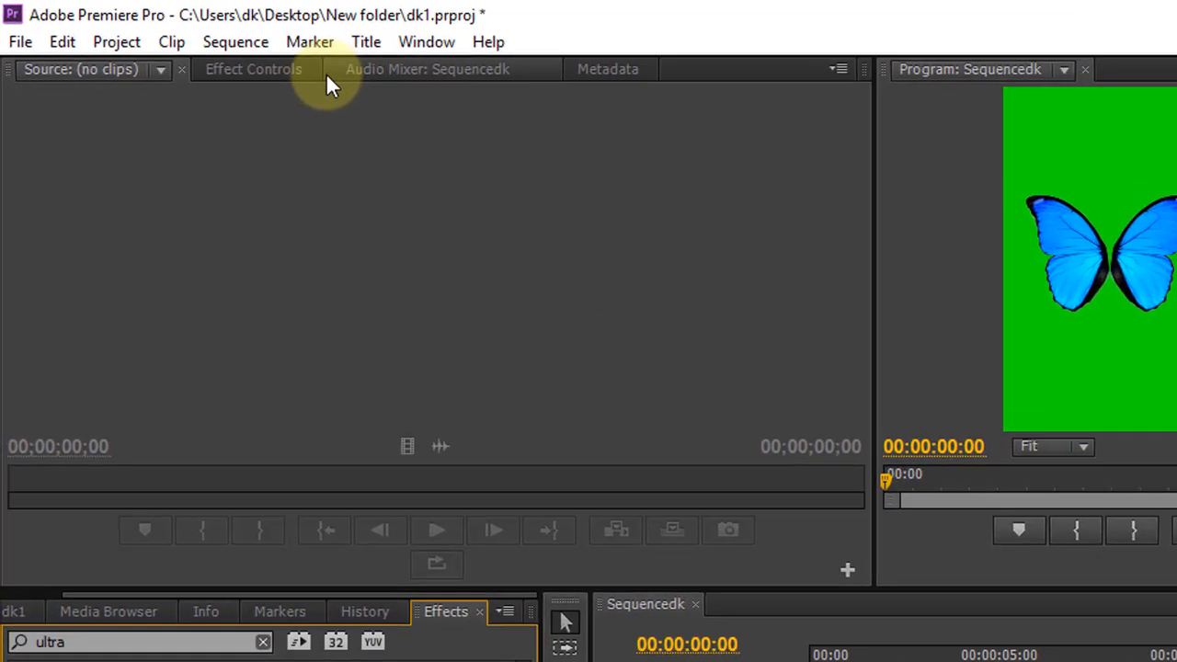
Set Ultra Key's Key Color by sampling the green background of the butterfly clip
left_click(182, 49)
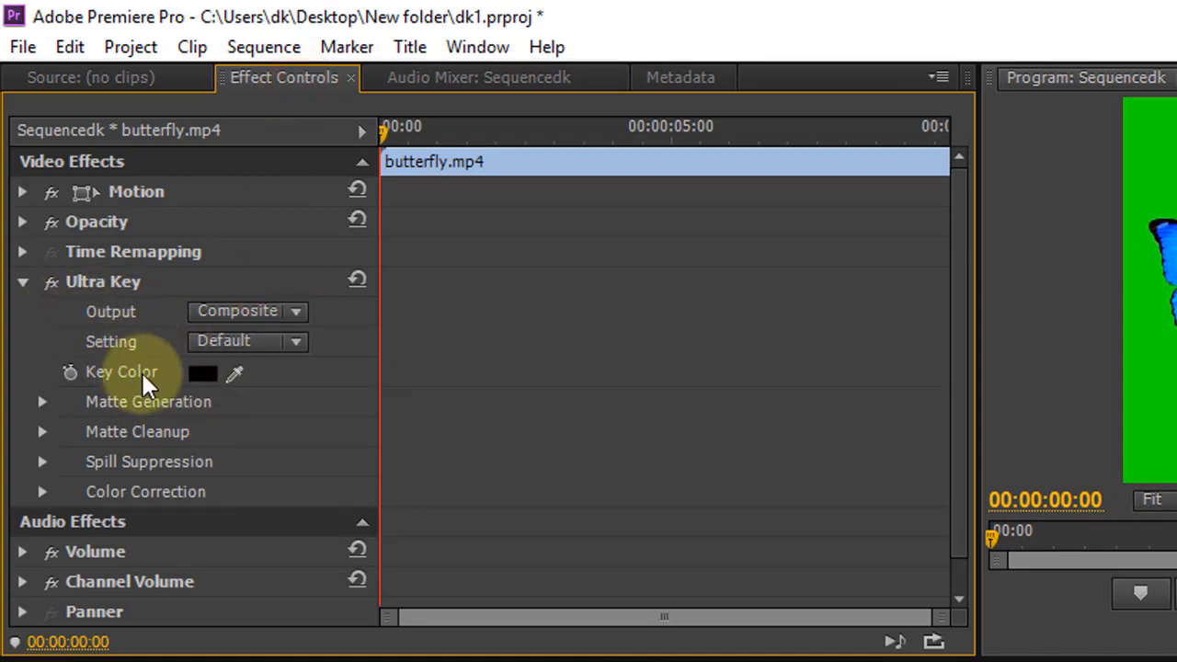
left_click(51, 282)
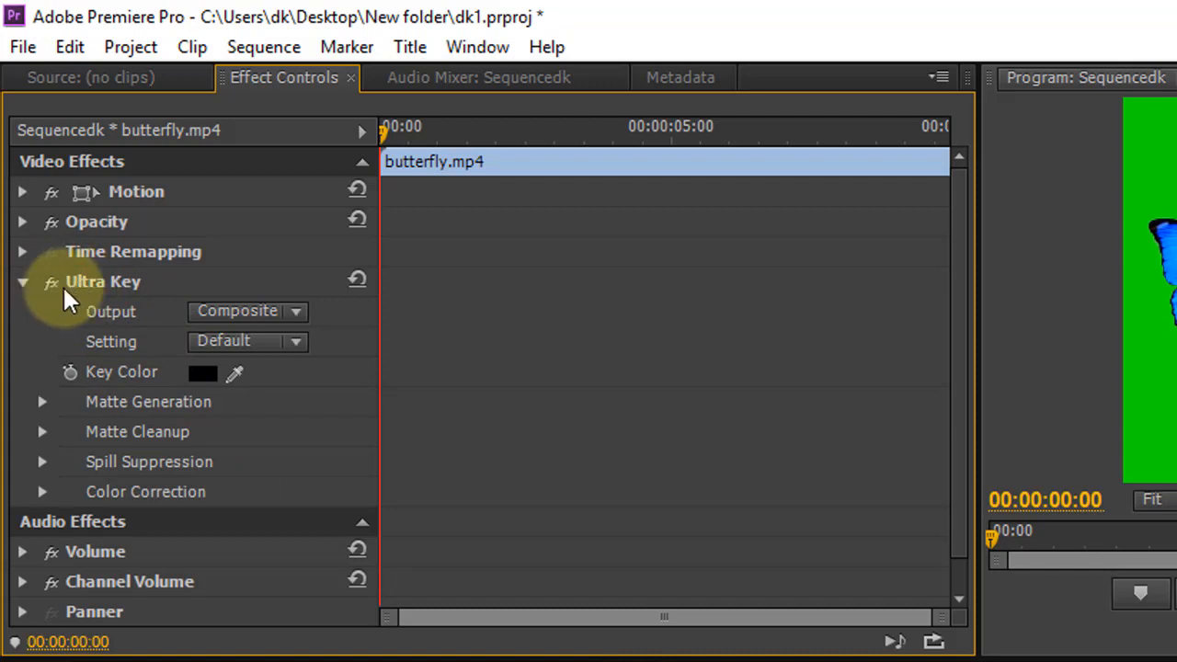
left_click(49, 281)
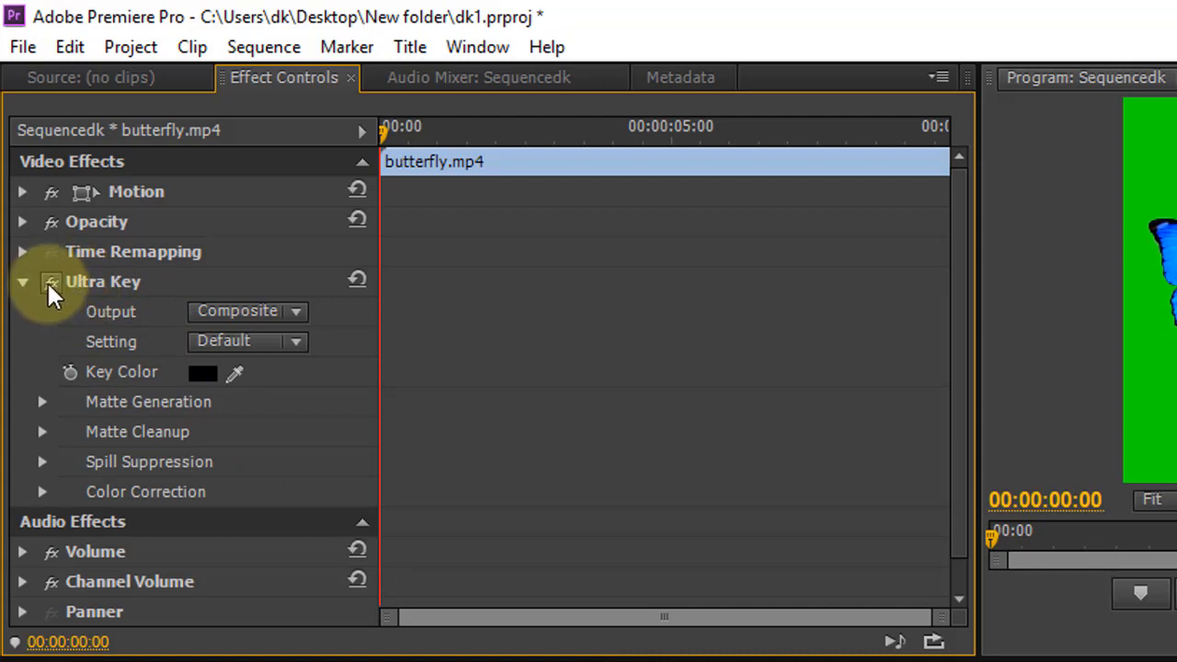
left_click(241, 369)
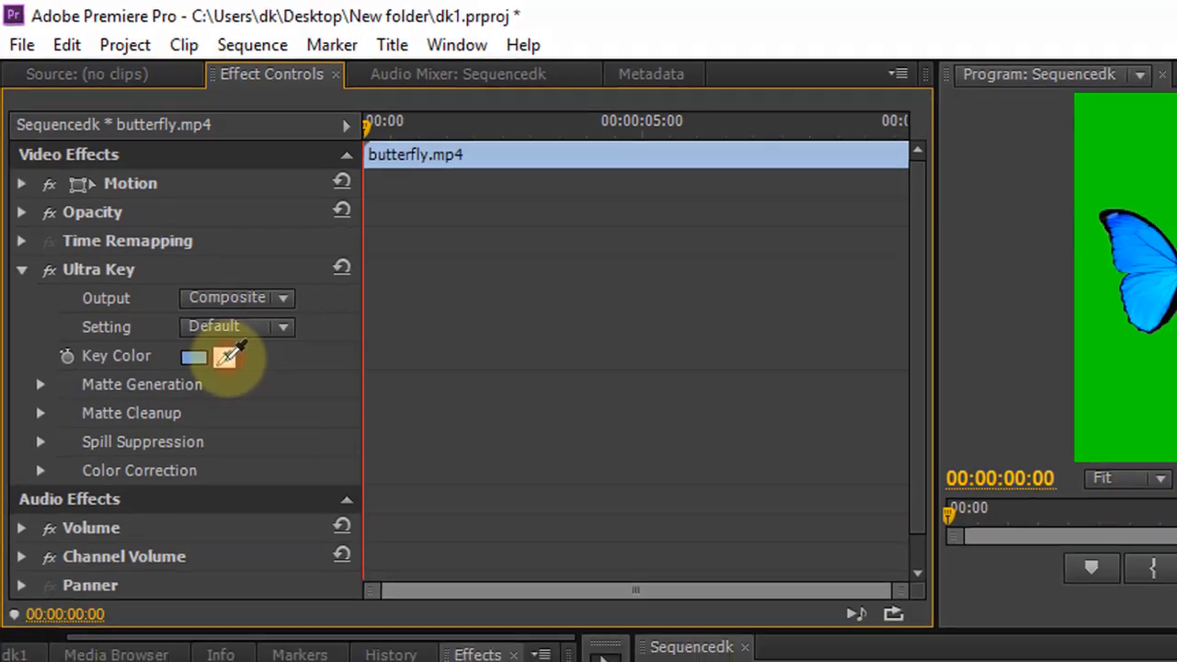
left_click(788, 236)
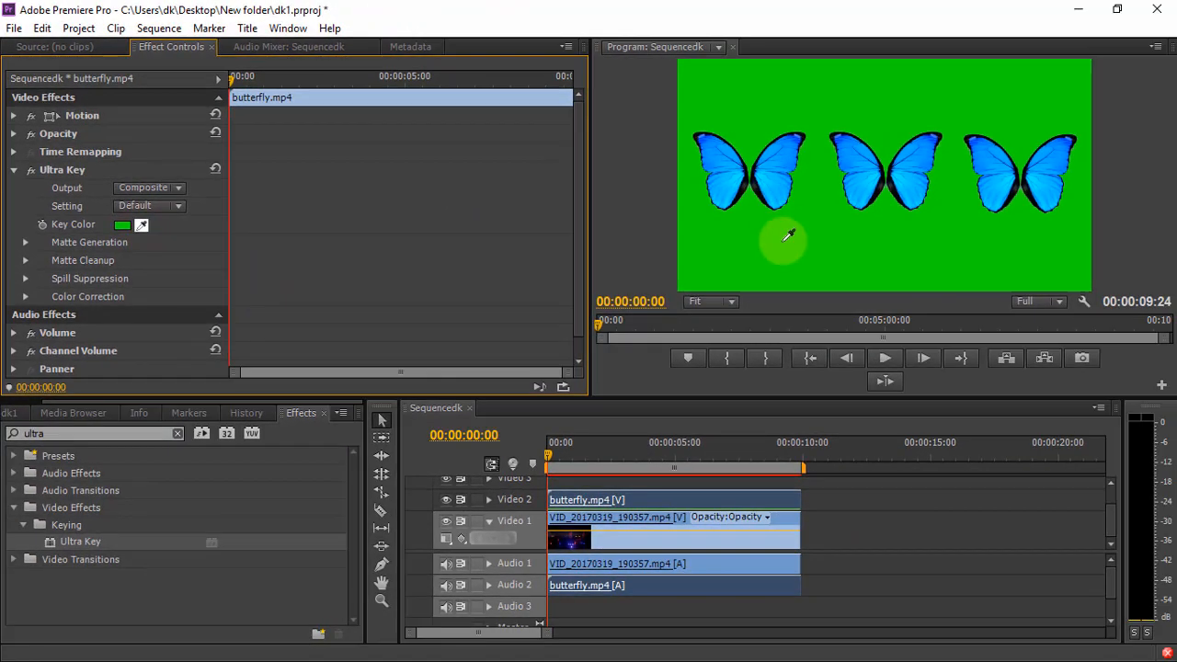
left_click(788, 236)
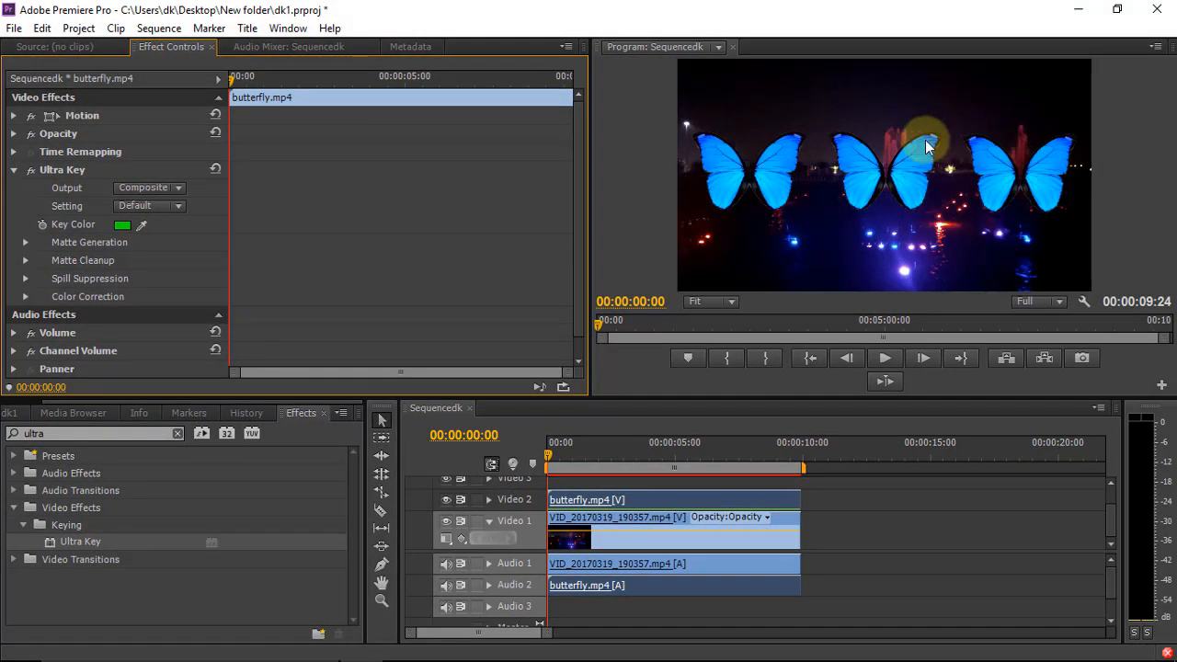
Switch Ultra Key's Output to Alpha Channel, play the butterfly matte briefly to inspect it, and return Output to Composite
left_click(178, 190)
left_click(202, 227)
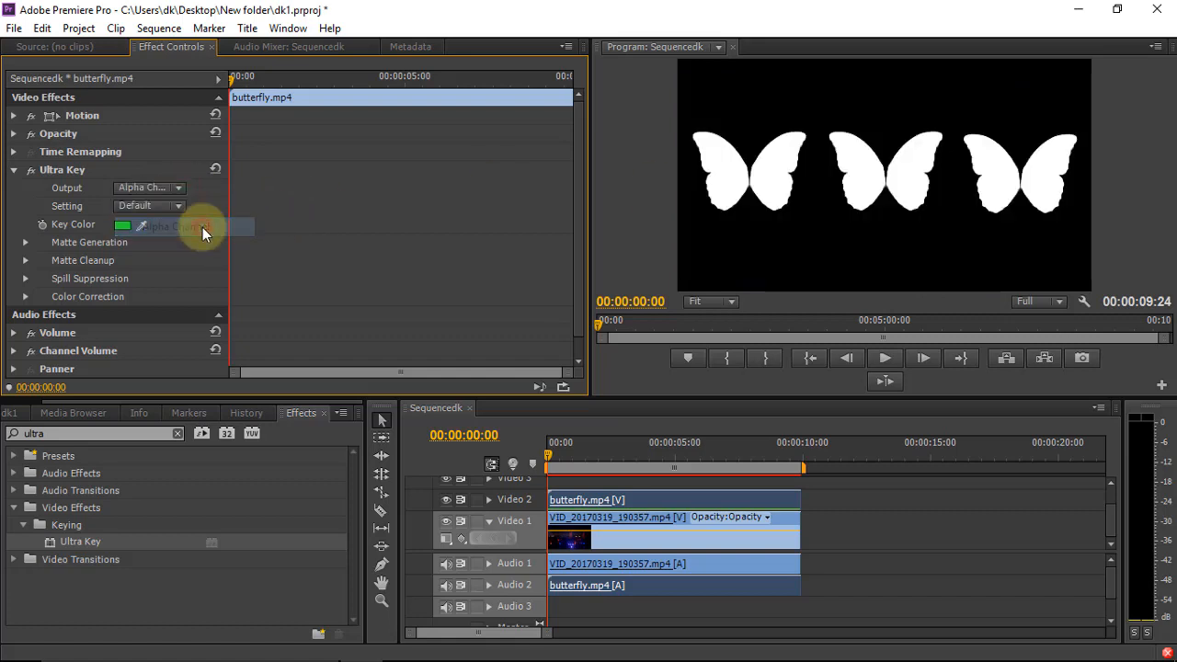
left_click(881, 355)
left_click(880, 354)
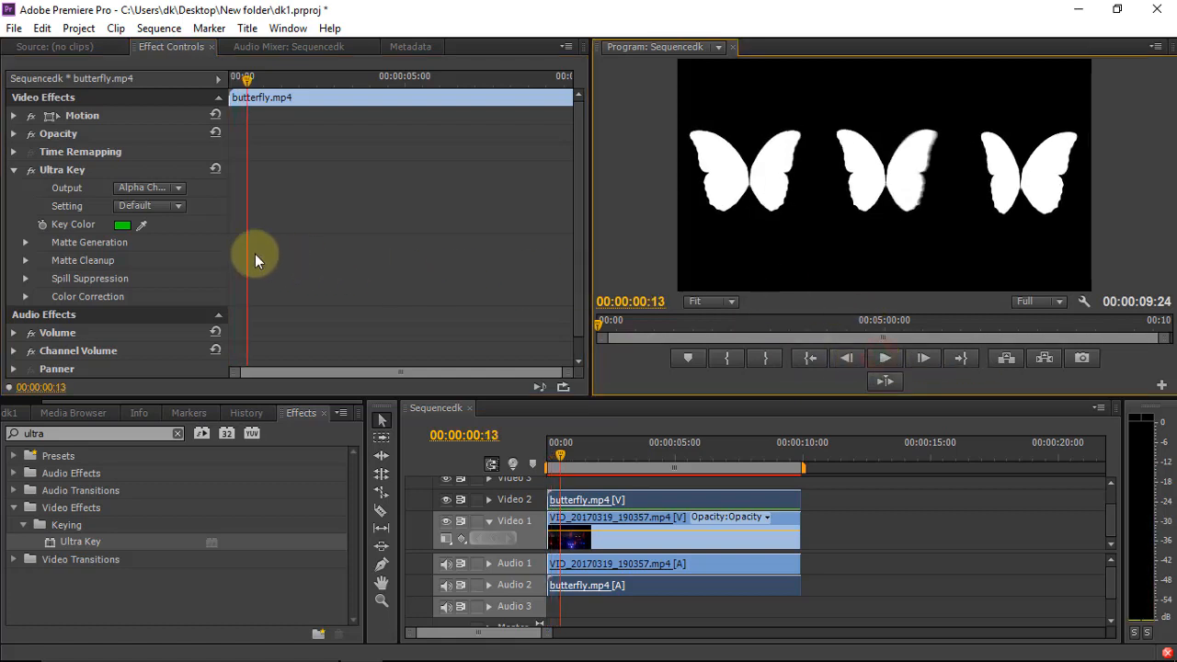
left_click(181, 189)
left_click(181, 189)
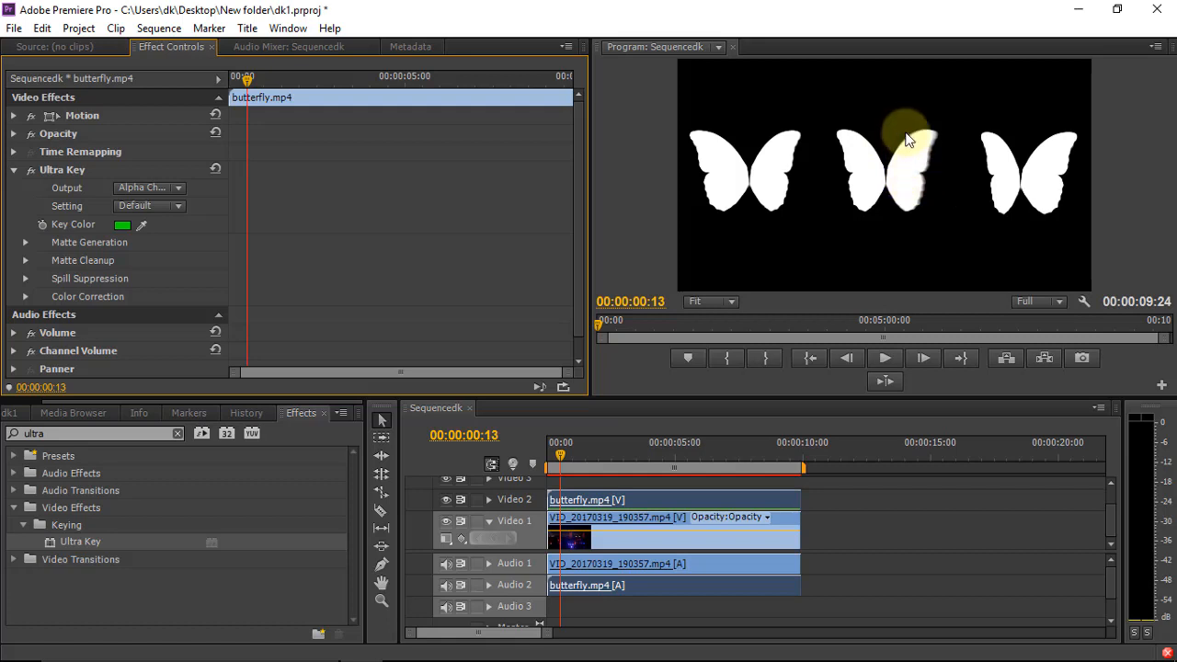
left_click(178, 188)
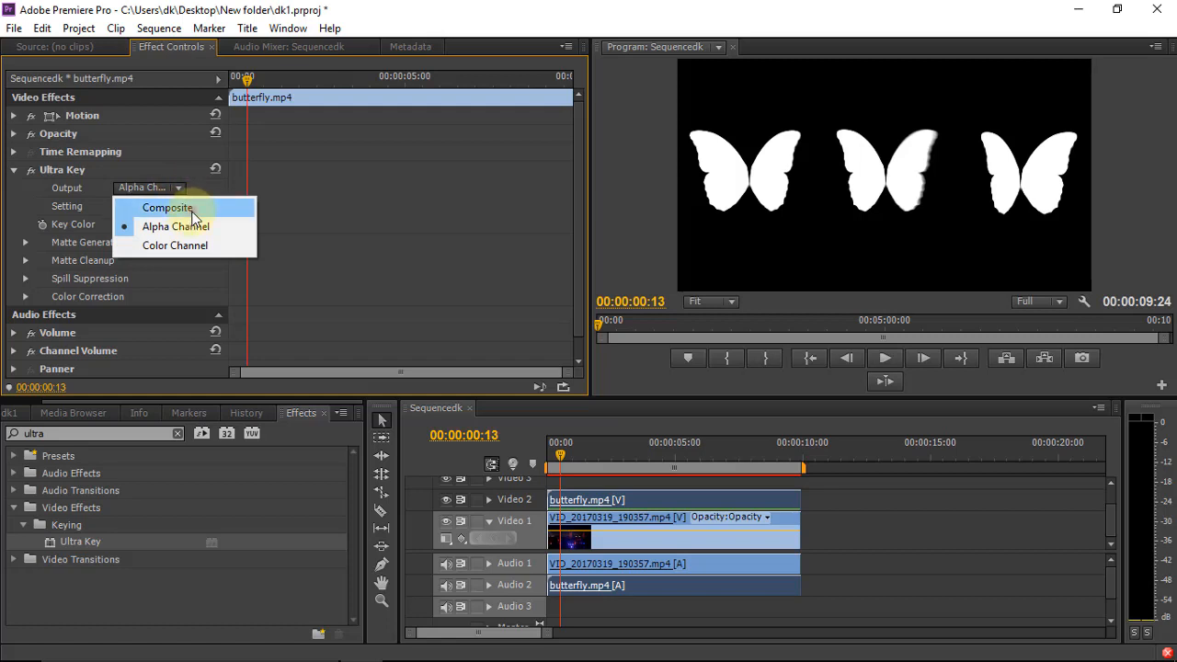
left_click(191, 211)
Try Ultra Key's Relaxed, Aggressive and Custom settings, restore Default, and return the playhead to the start
left_click(178, 206)
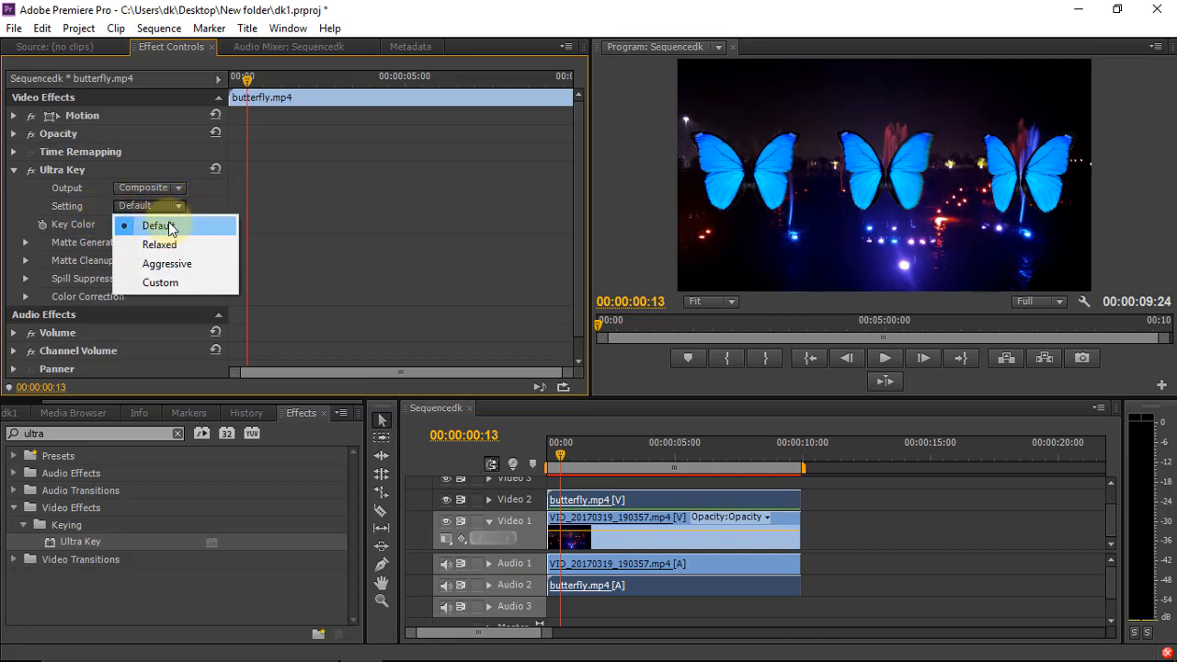
left_click(184, 244)
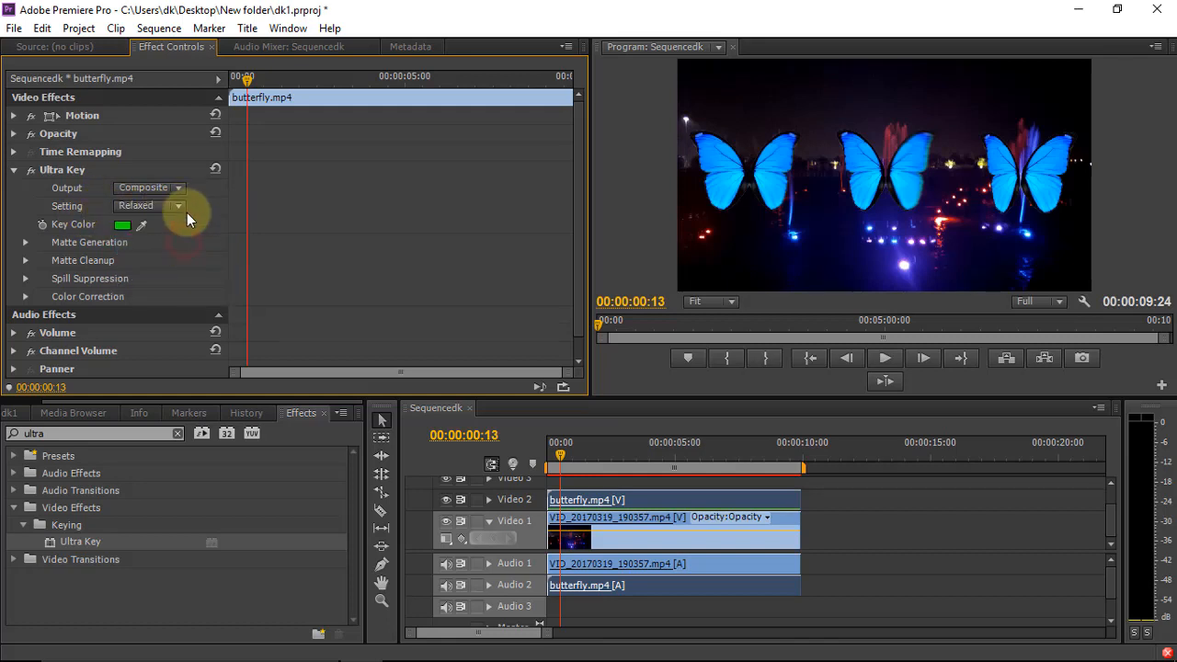
left_click(187, 204)
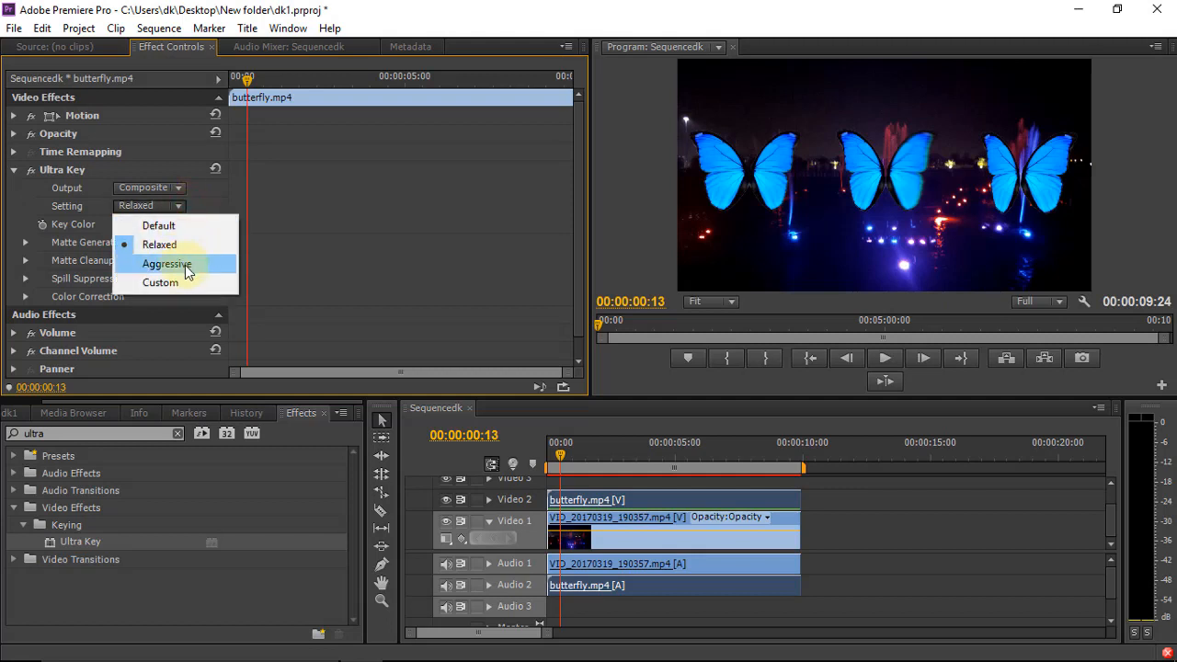
left_click(184, 263)
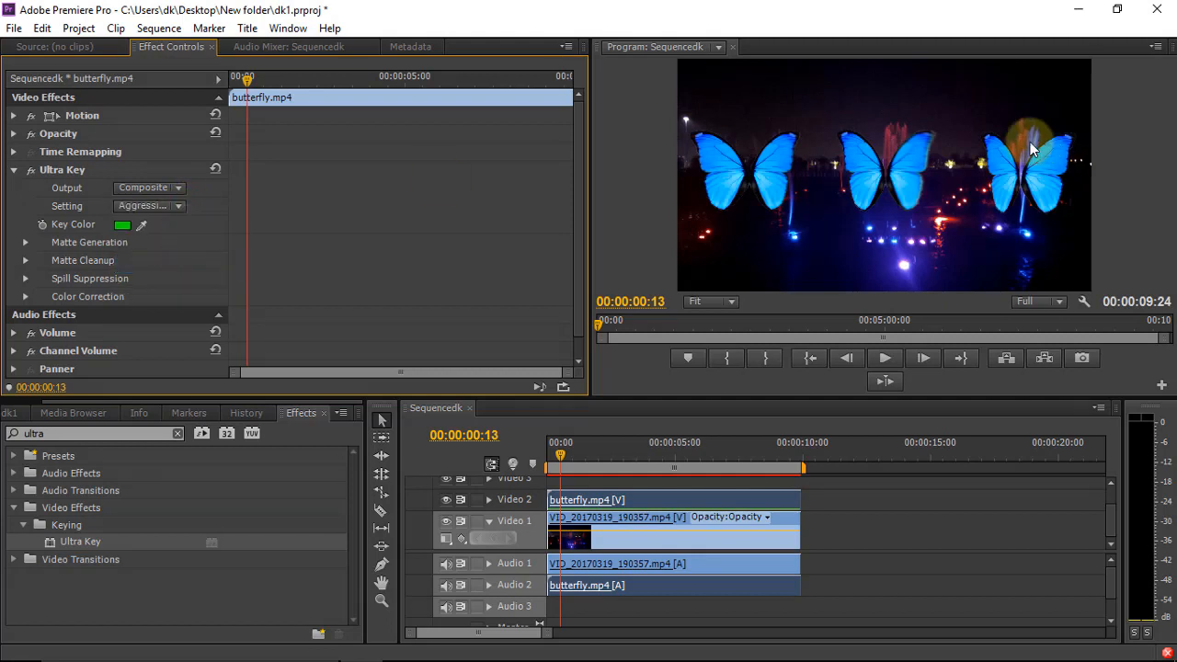
left_click(182, 208)
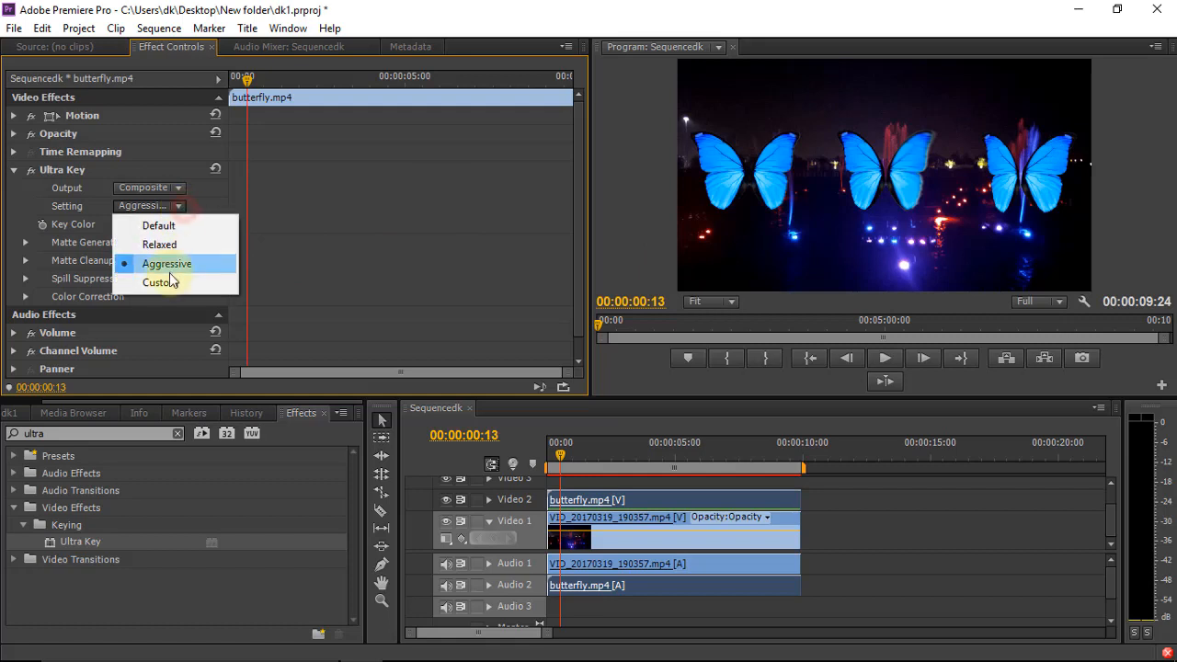
left_click(173, 287)
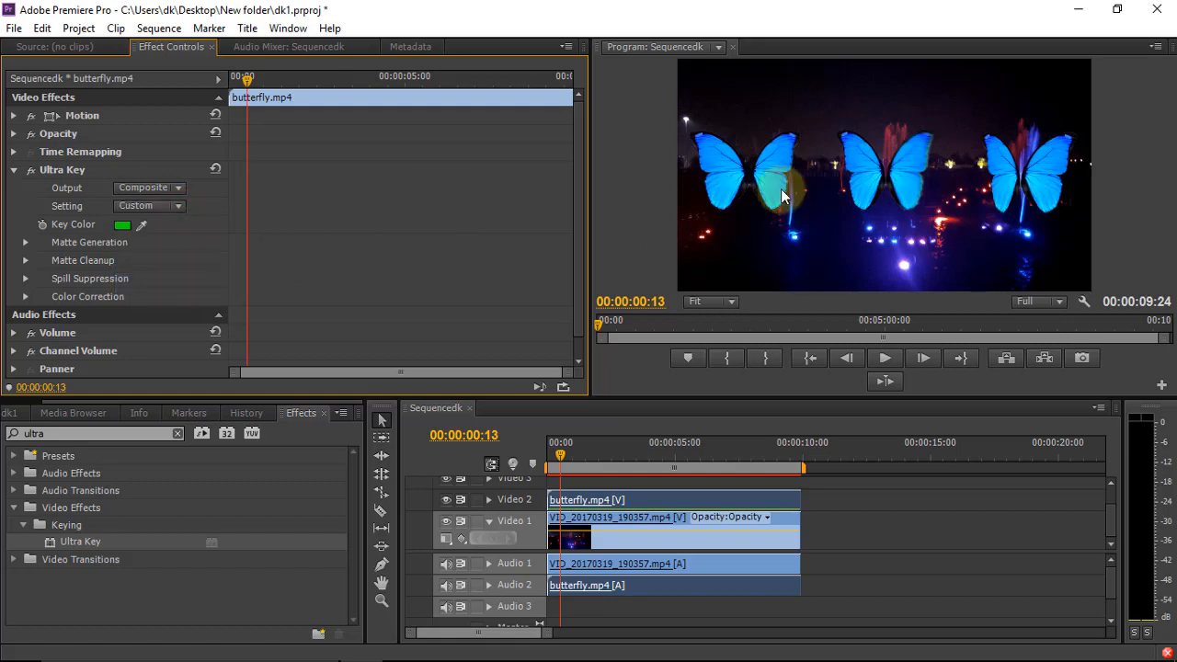
left_click(180, 208)
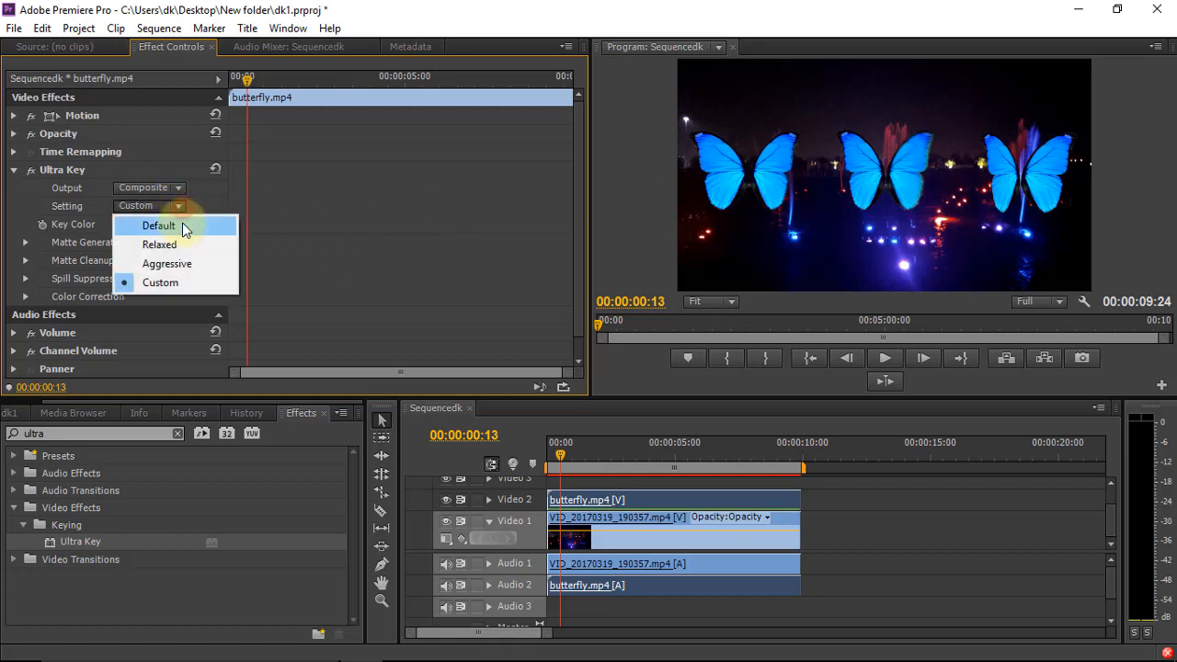
left_click(182, 224)
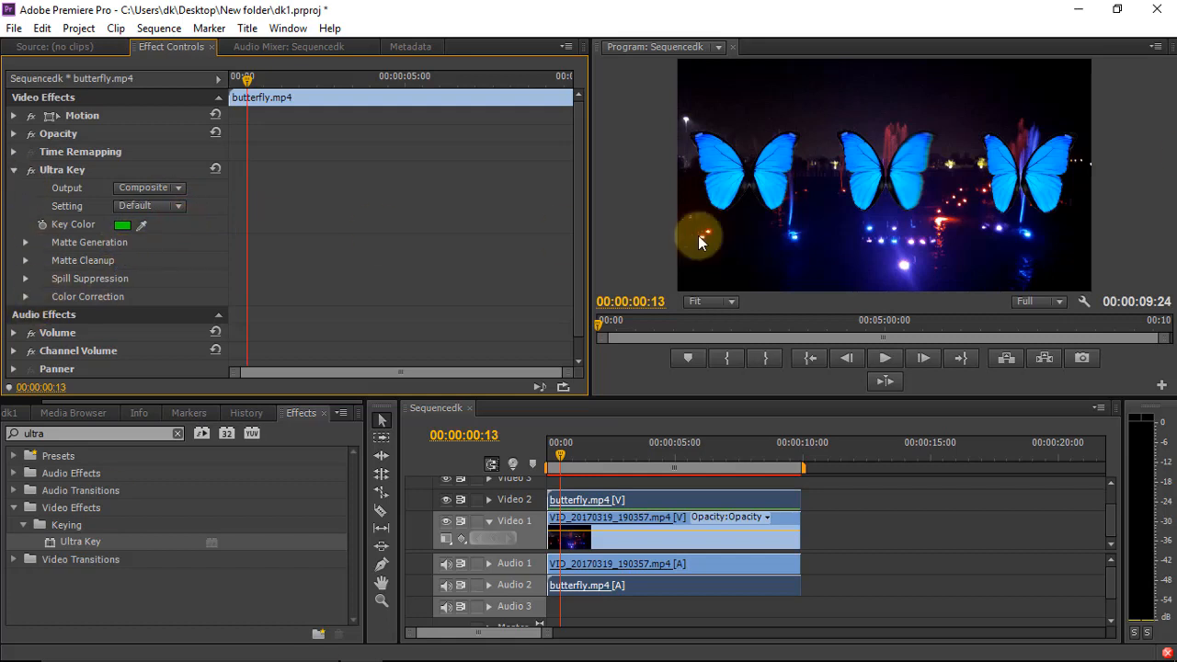
left_click_drag(559, 457, 532, 492)
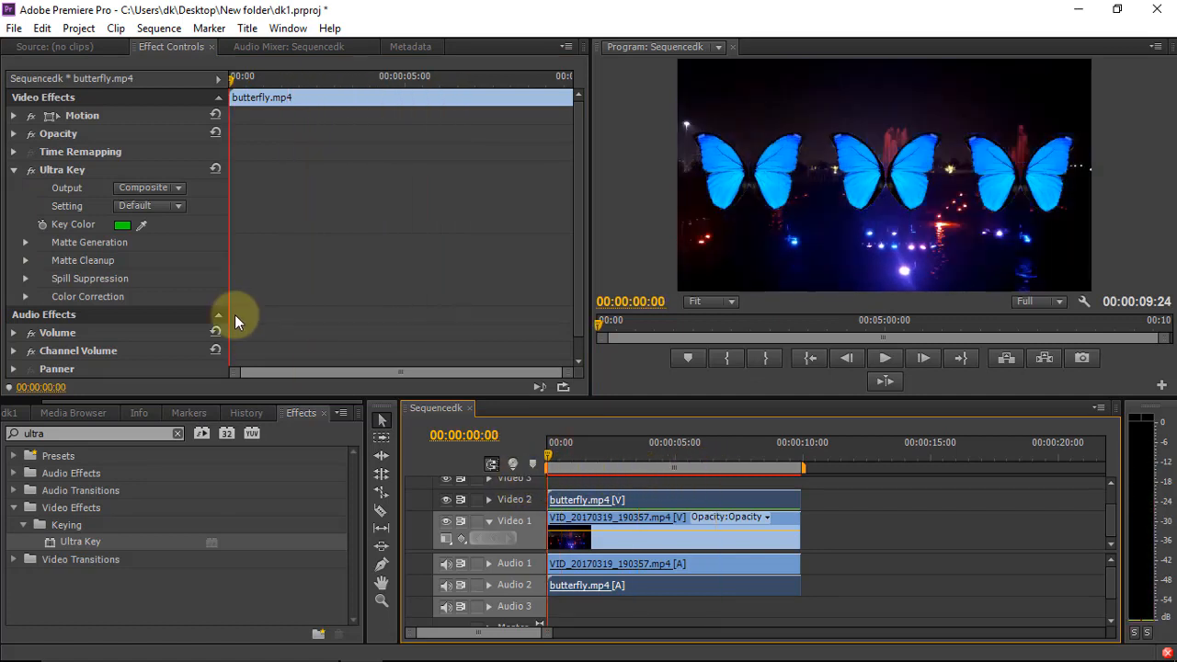
Turn off Ultra Key and apply the Four-Point Garbage Matte effect to the butterfly clip on Video 2
left_click(30, 171)
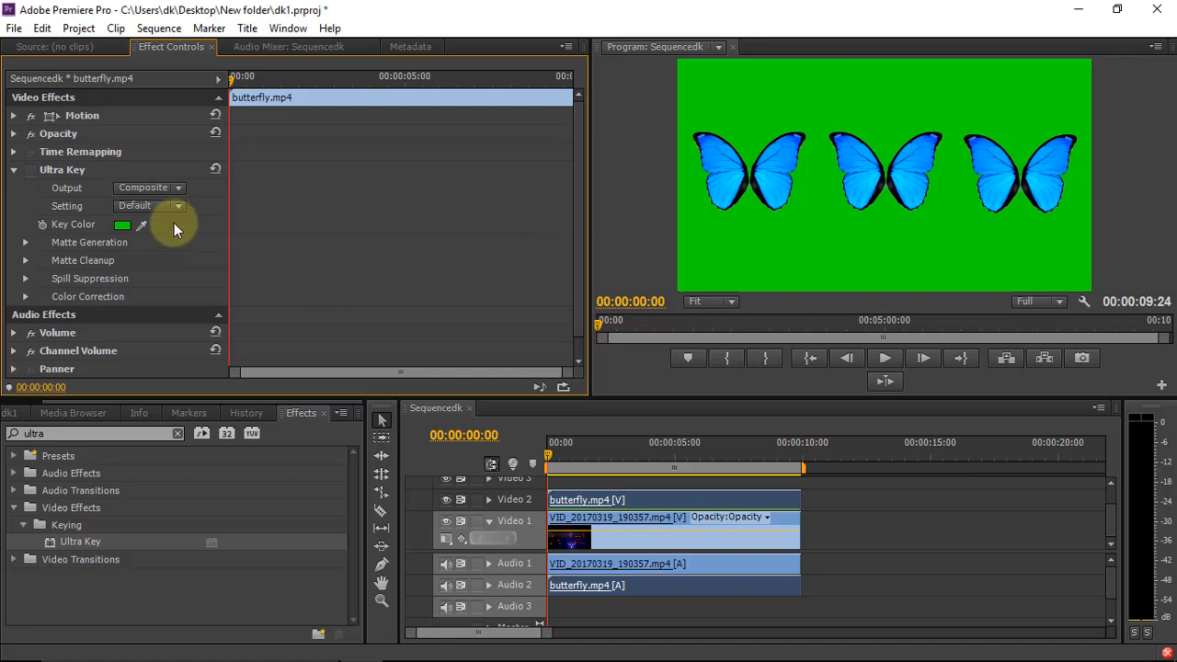
left_click_drag(140, 222, 945, 194)
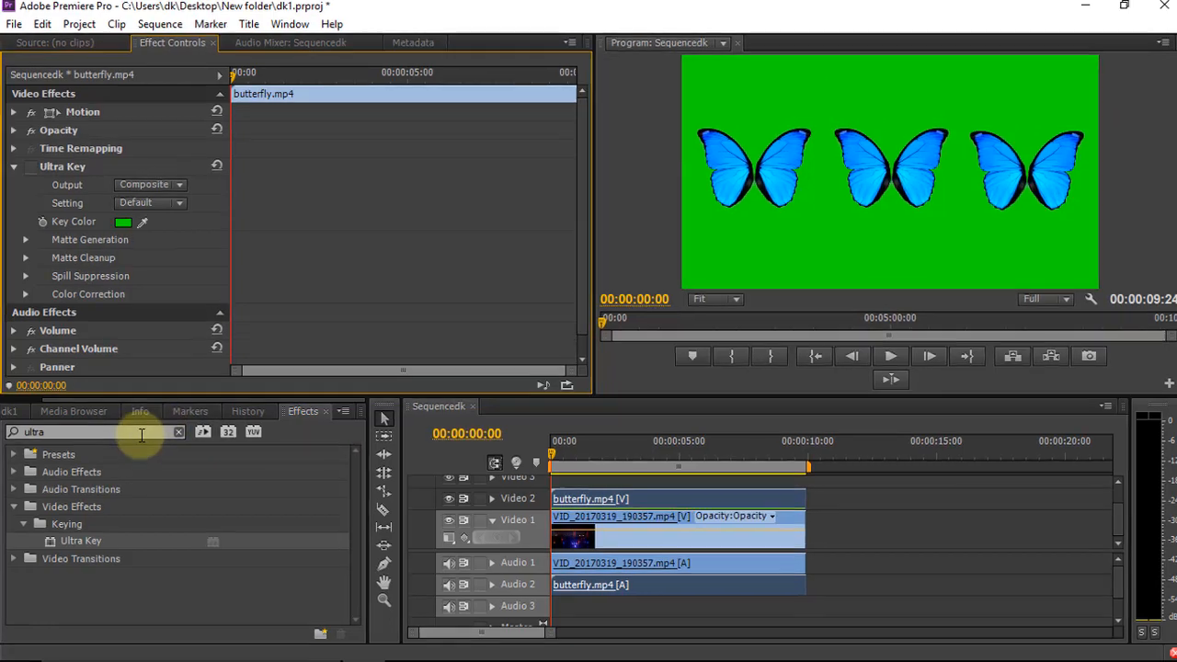
double_click(138, 432)
type("garbag")
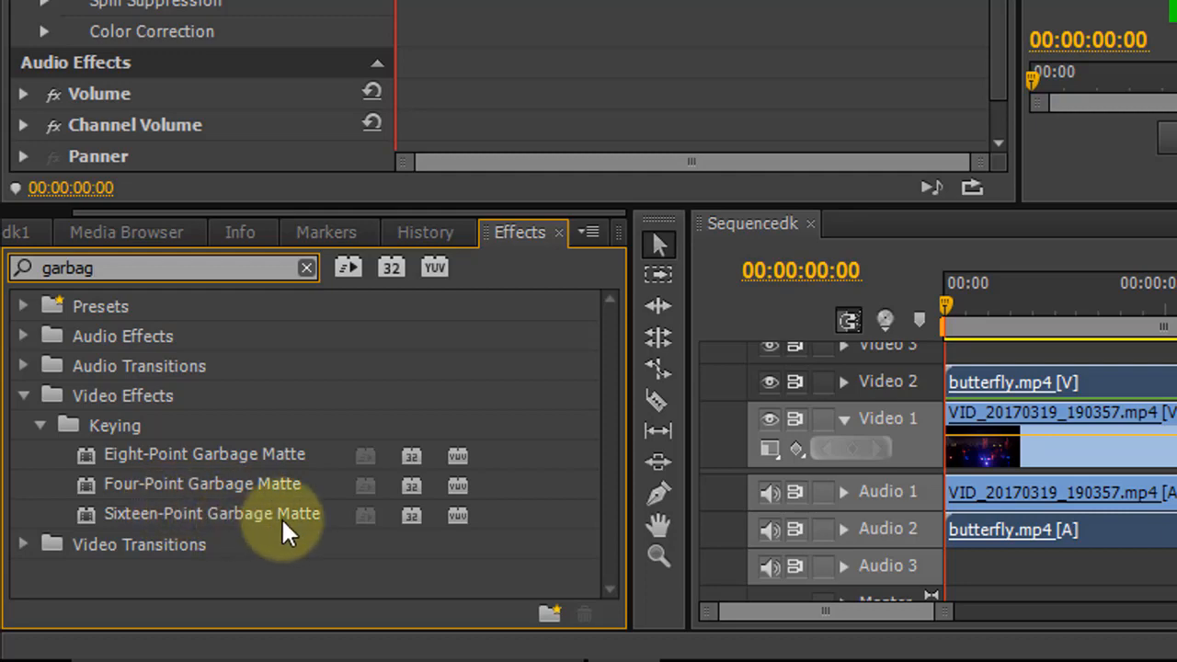
left_click(232, 483)
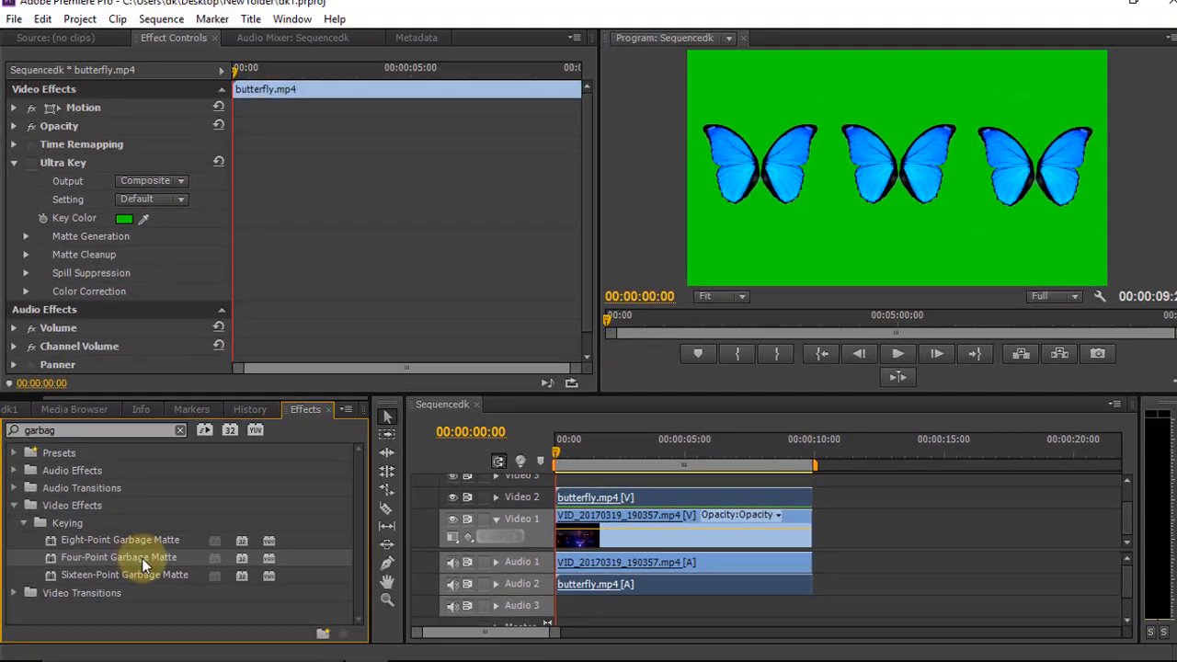
left_click_drag(140, 559, 656, 504)
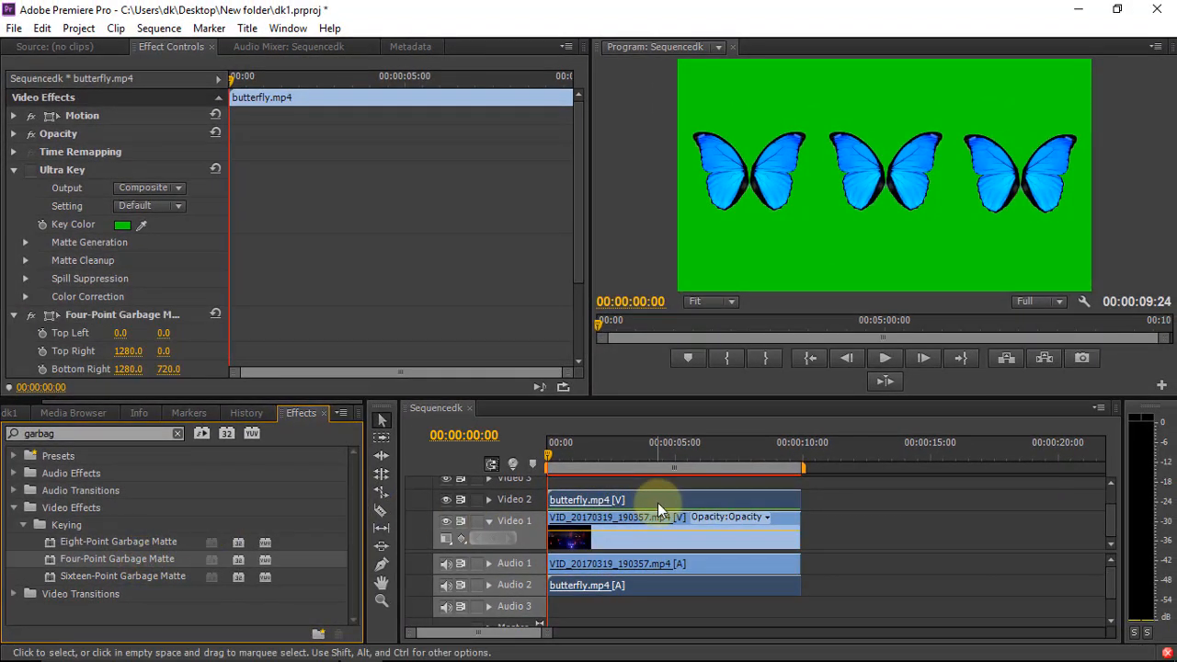
Set the first Four-Point Garbage Matte's corners to Top Left 36, 131, Top Right 1458, 0, Bottom Right 1280, 765 and Bottom Left 94, 848
left_click(814, 207)
key("space")
scroll(98, 297, "down", 1)
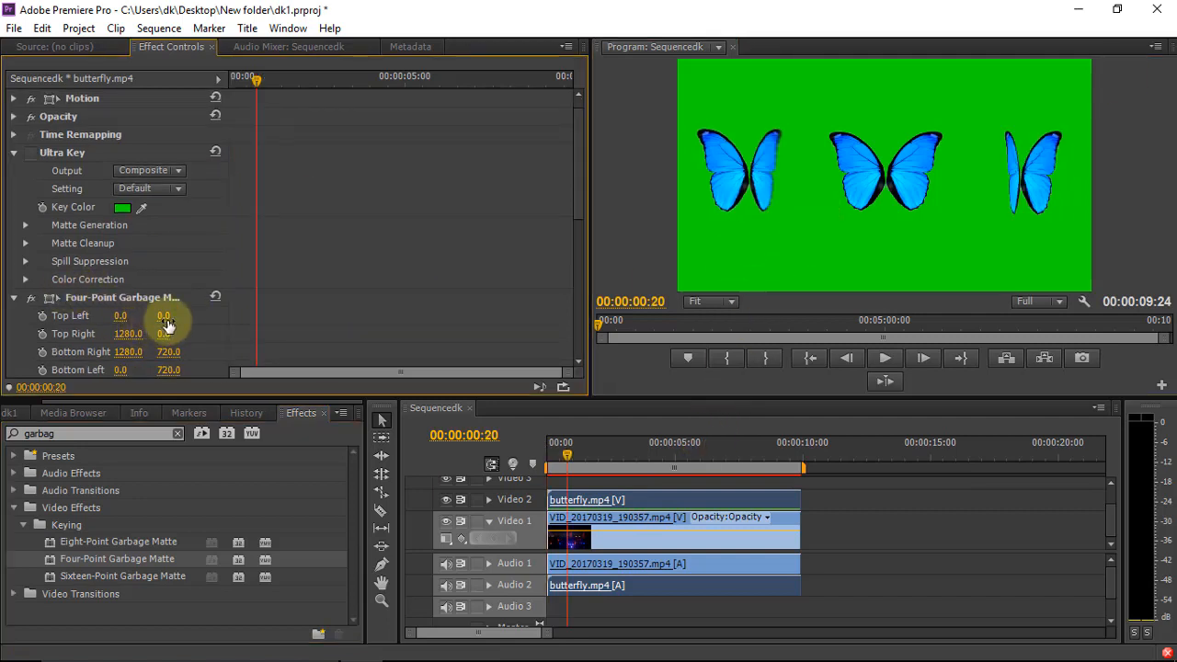
left_click_drag(167, 324, 108, 331)
left_click_drag(166, 362, 203, 377)
scroll(162, 340, "down", 1)
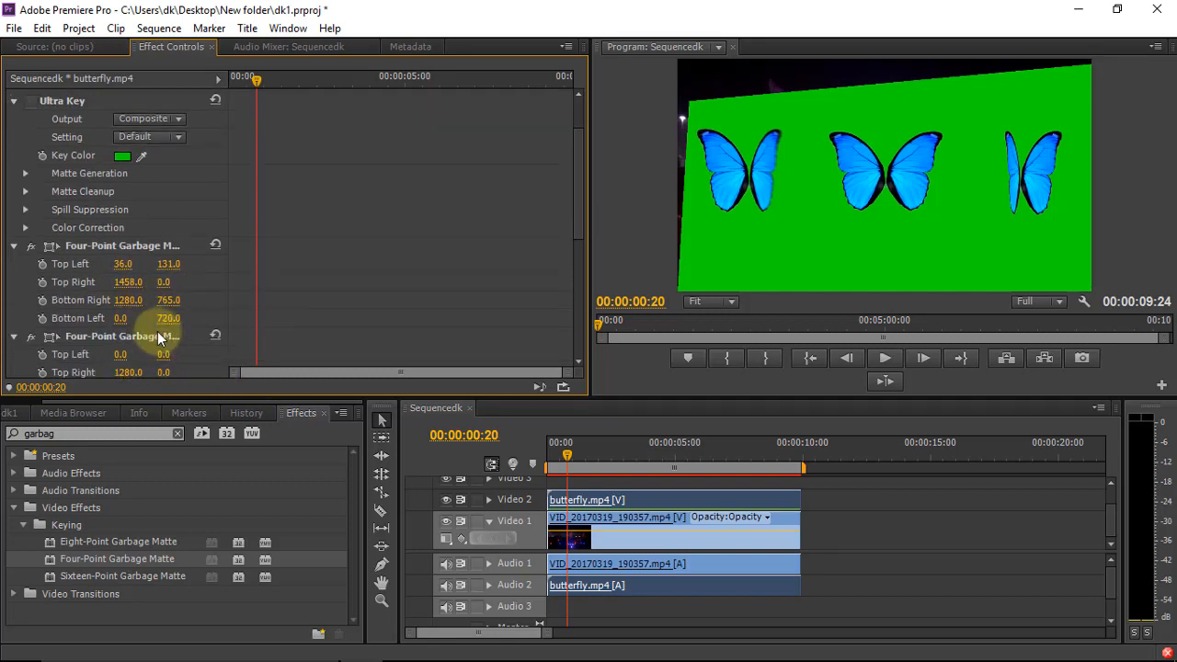
left_click_drag(125, 327, 285, 321)
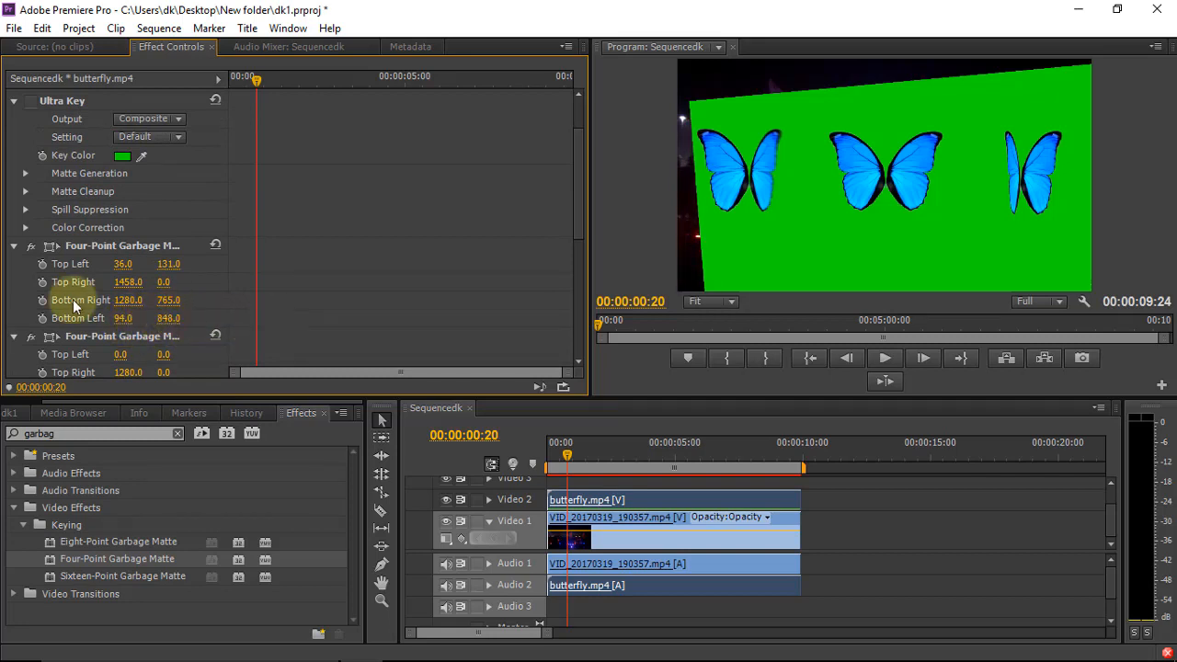
Disable the first Four-Point Garbage Matte and pull the Eight-Point Garbage Matte's bottom-right, bottom-left (170.7, 536) and top-left (48, 184) vertices inward
left_click(31, 246)
scroll(107, 343, "down", 1)
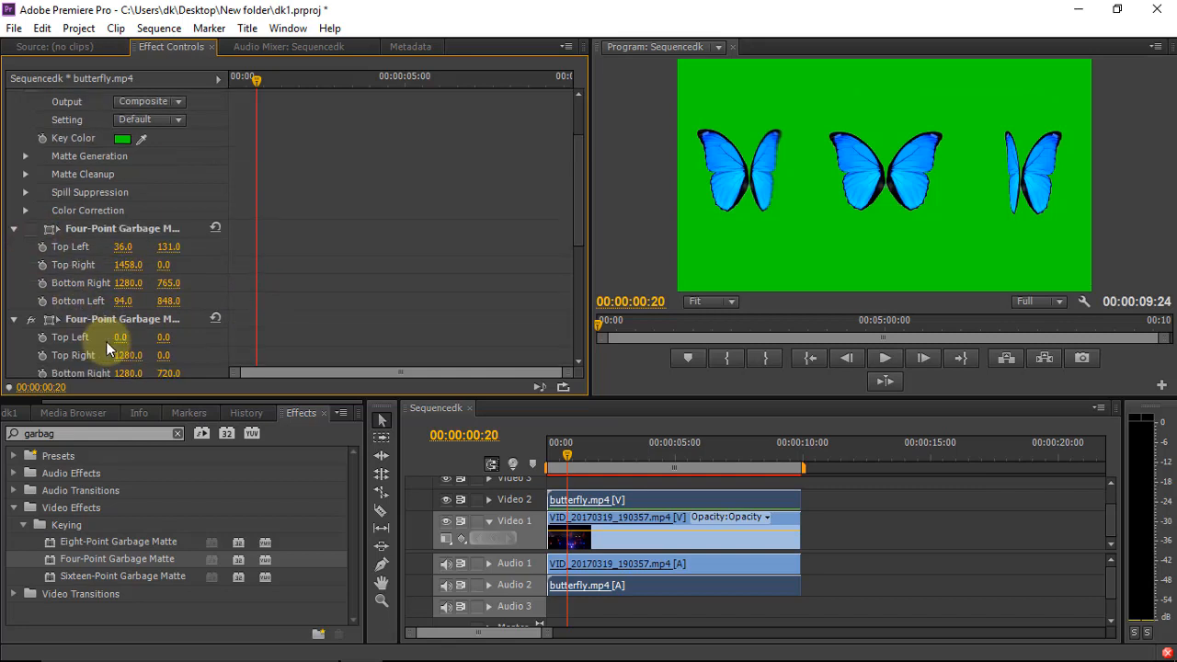
scroll(114, 337, "down", 4)
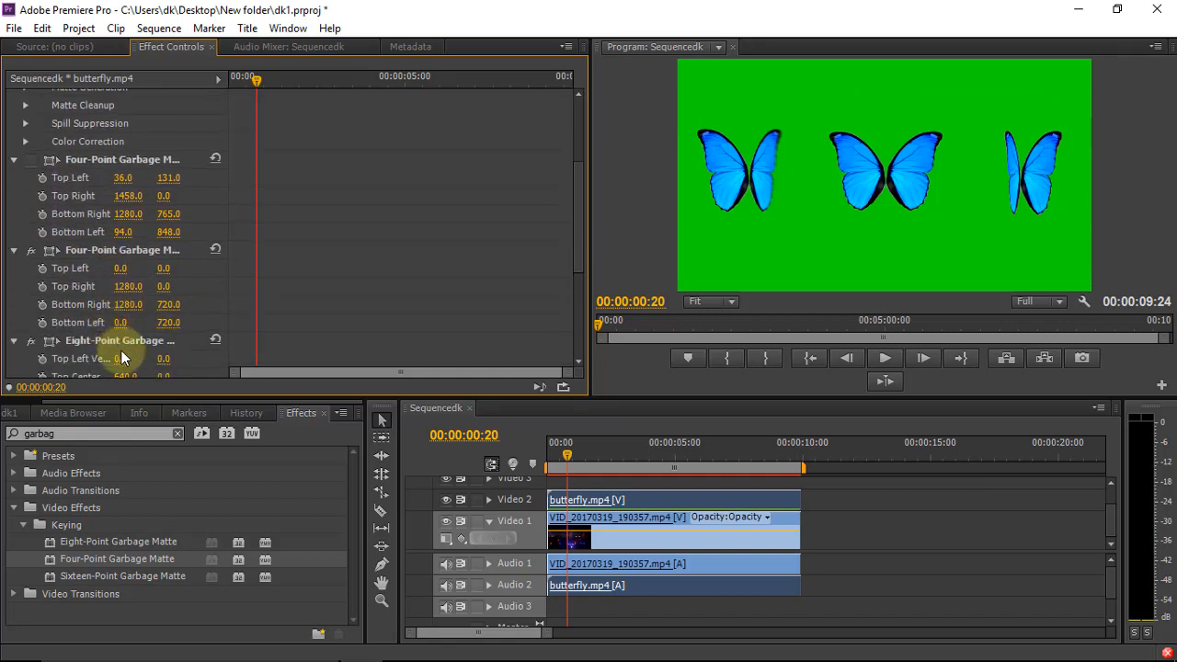
left_click(119, 341)
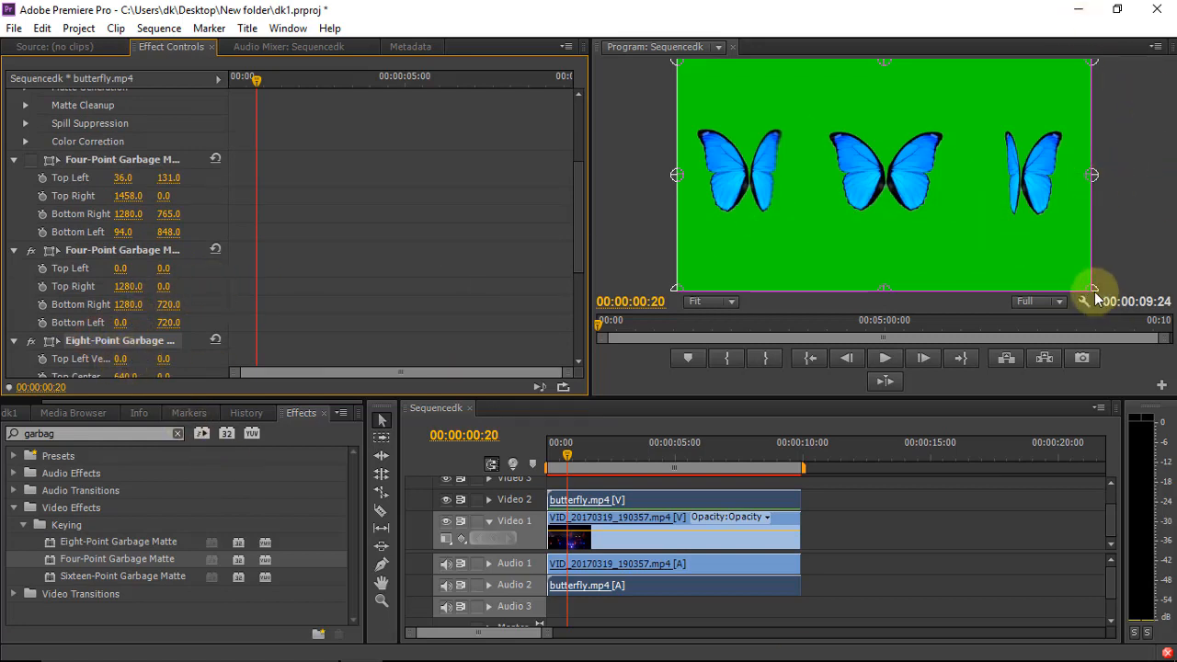
left_click_drag(1093, 291, 1032, 256)
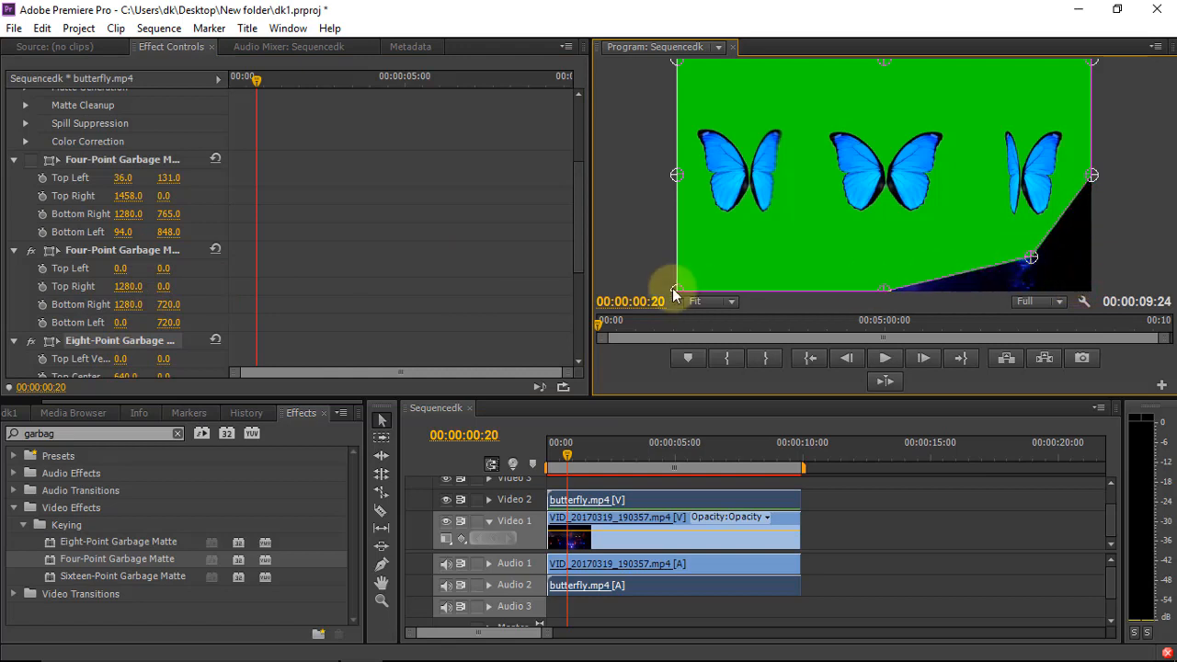
left_click_drag(674, 288, 732, 231)
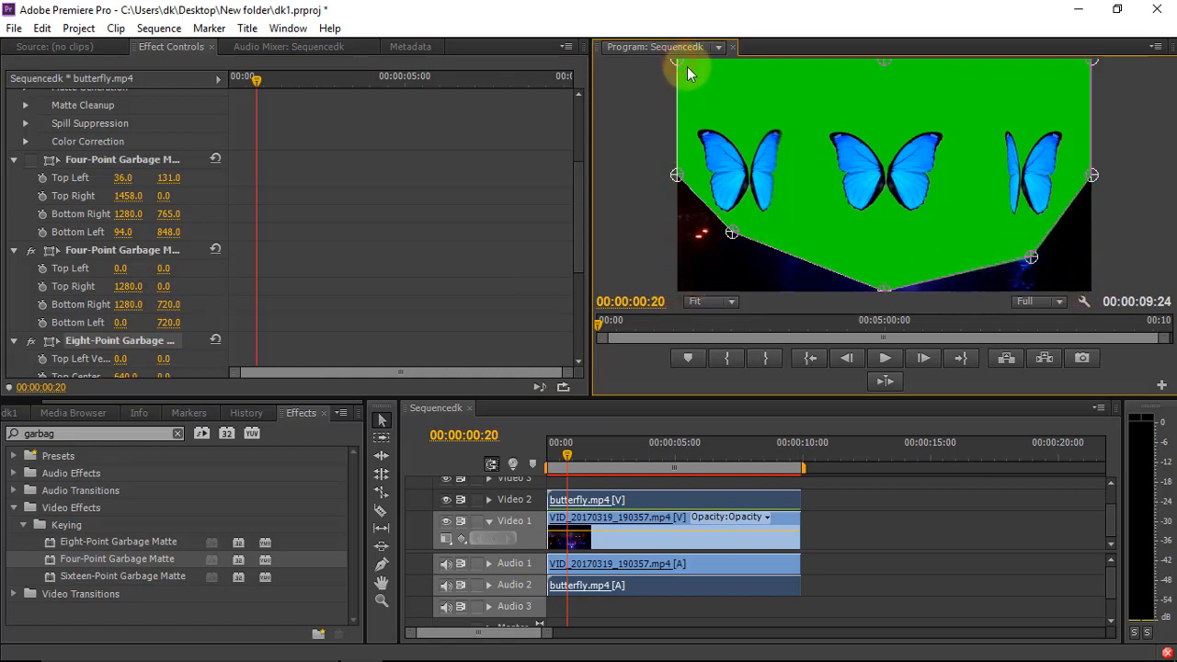
left_click_drag(678, 61, 692, 118)
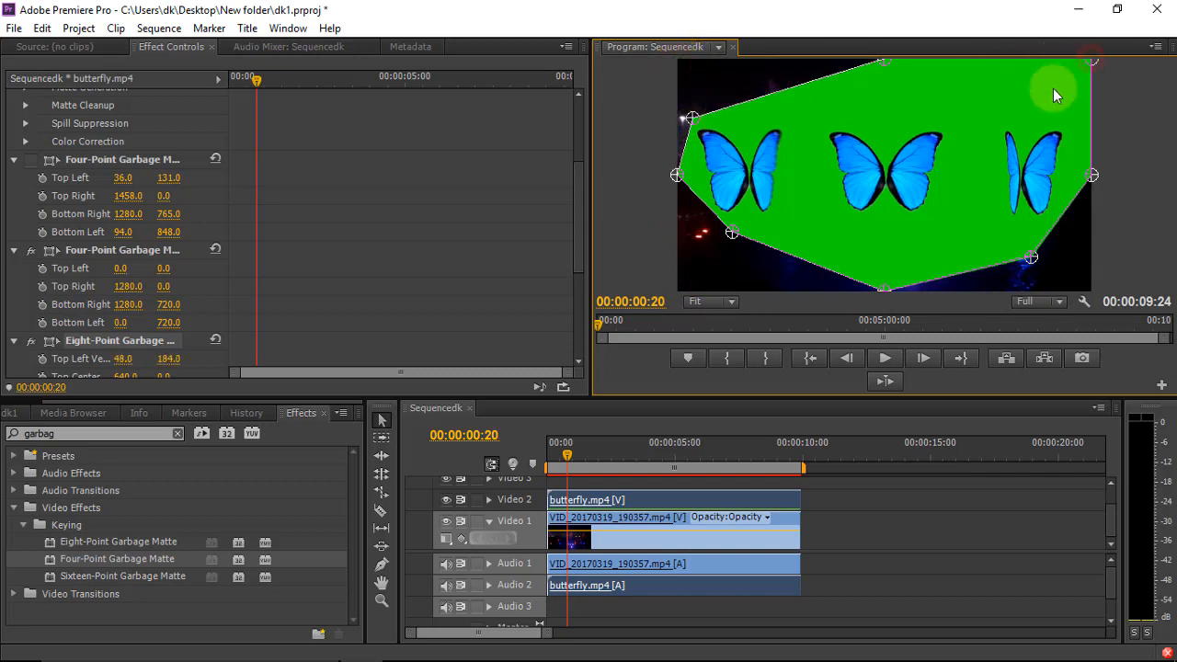
Toggle the first Four-Point Garbage Matte on and off again for comparison, and turn Ultra Key back on
left_click(36, 158)
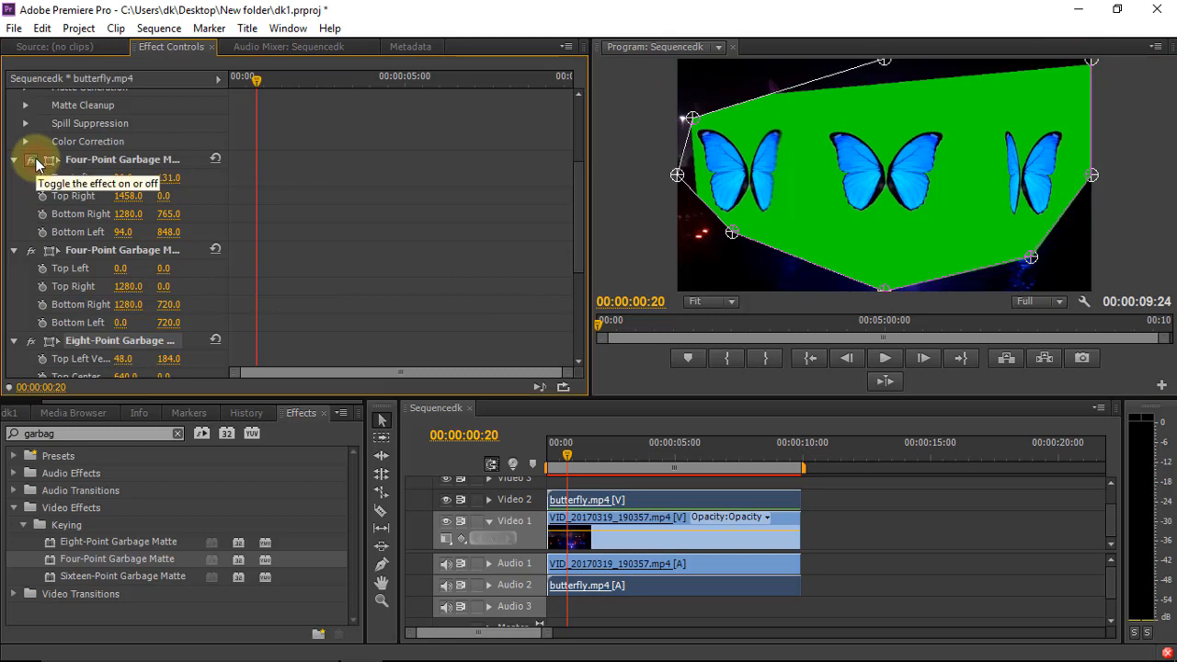
left_click(36, 158)
scroll(53, 180, "up", 2)
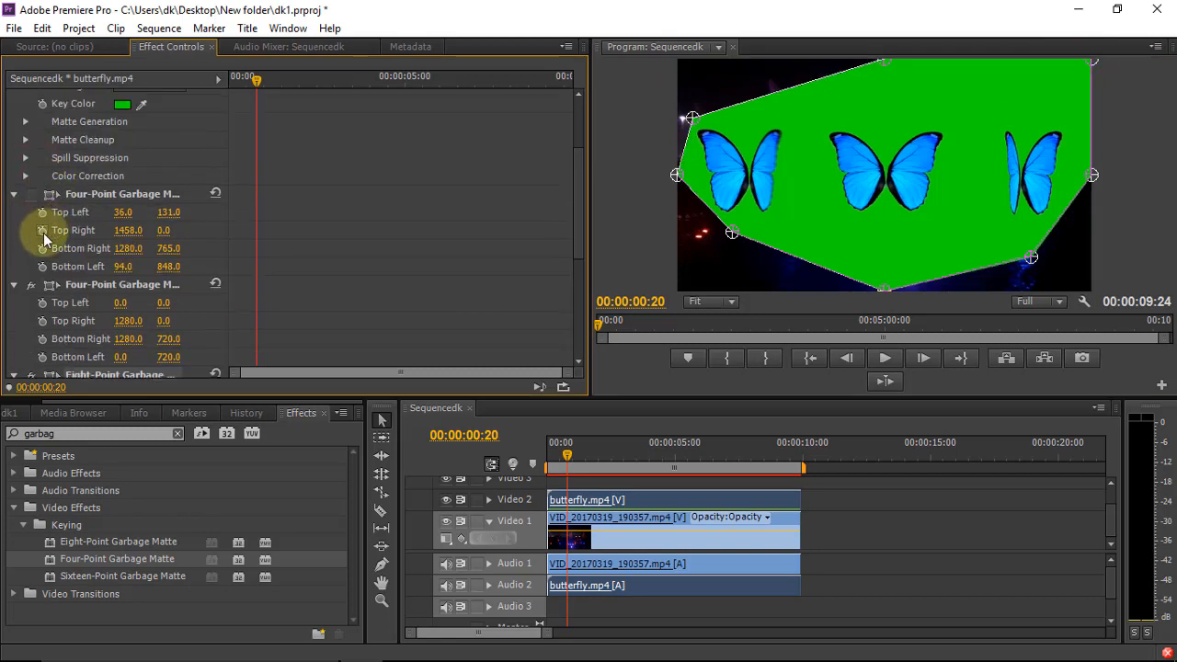
scroll(37, 193, "up", 3)
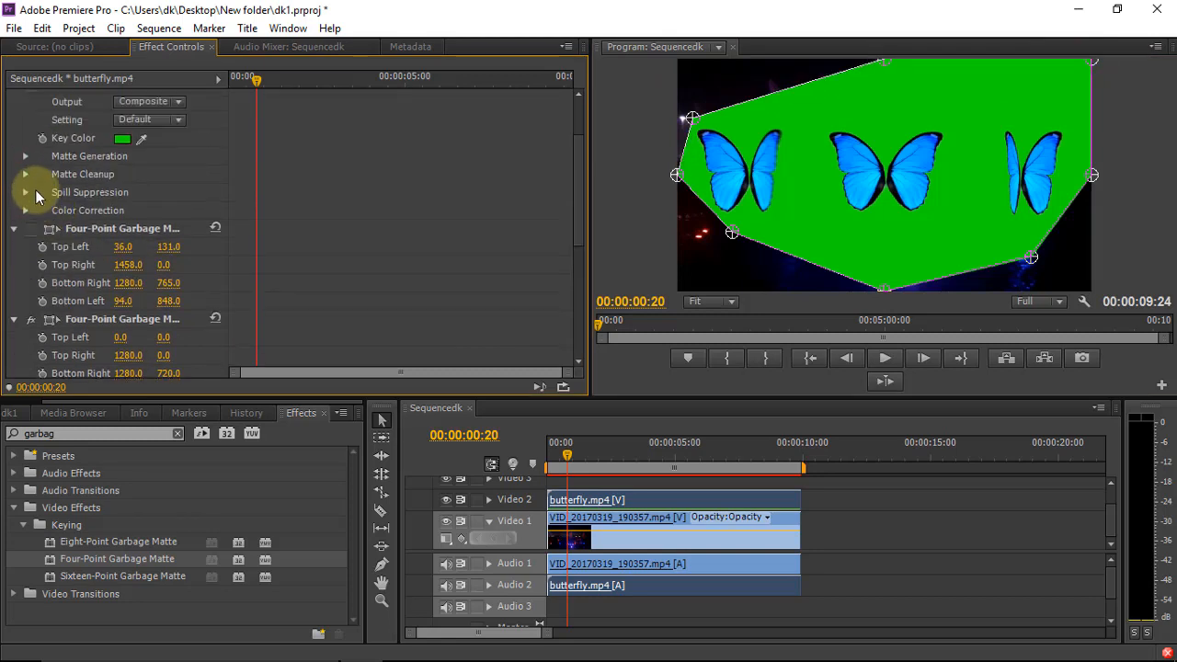
left_click(32, 136)
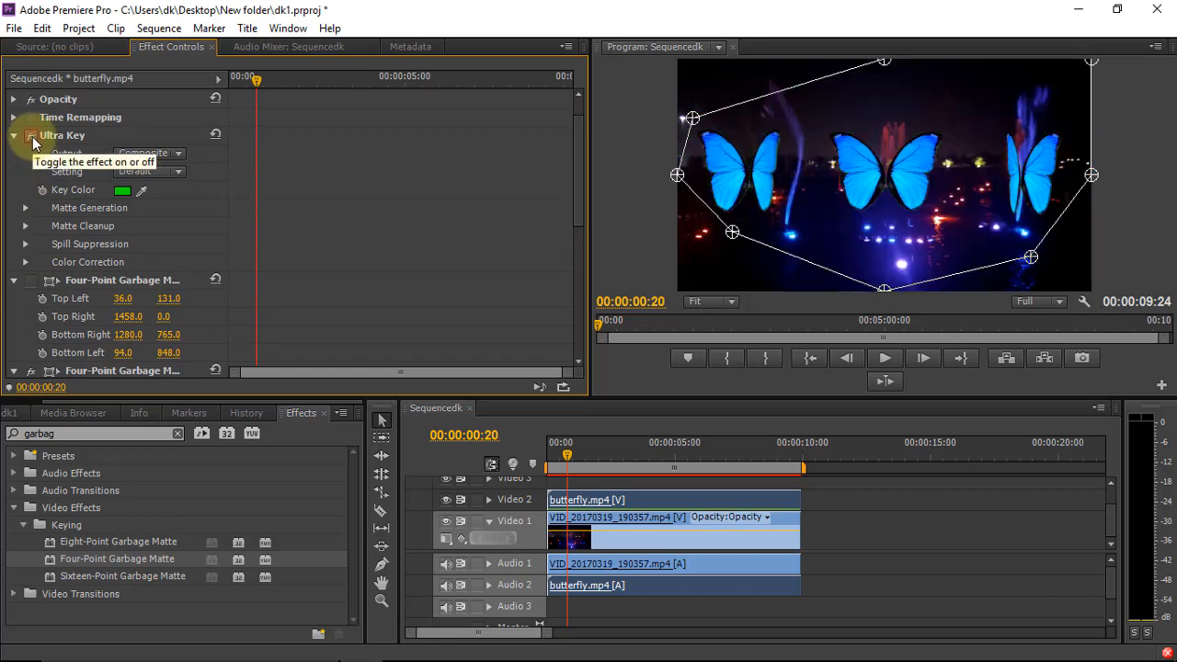
left_click(32, 136)
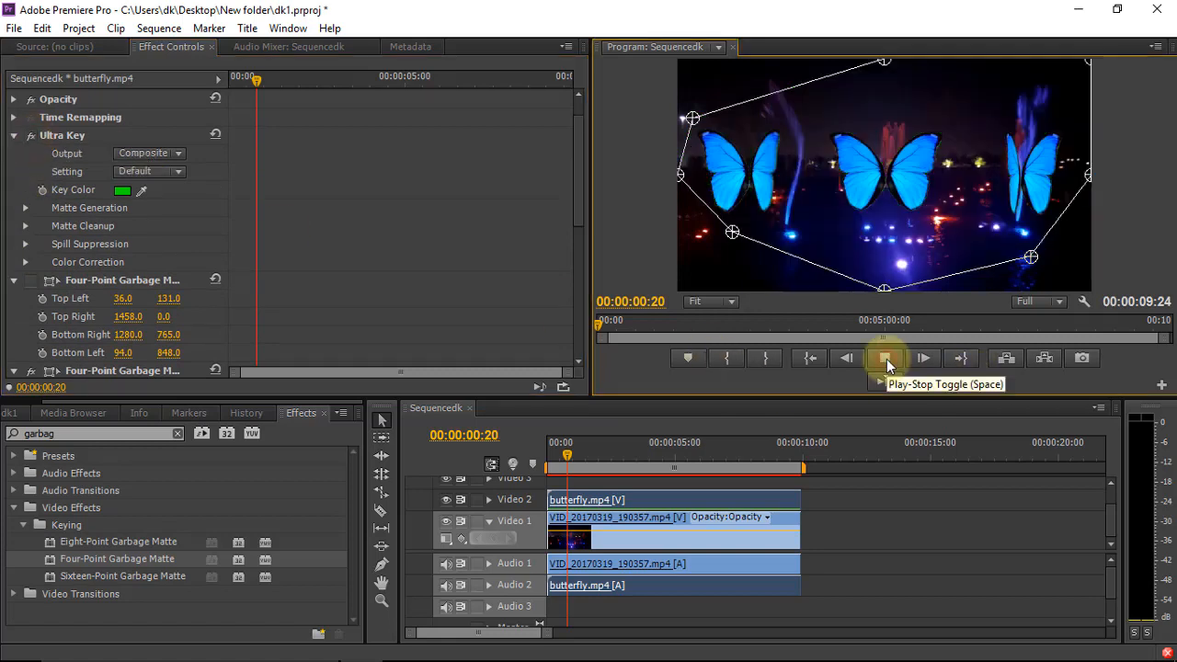
Play the keyed composite for a few seconds and examine the Eight-Point Garbage Matte's vertex values
left_click(886, 358)
scroll(172, 276, "down", 1)
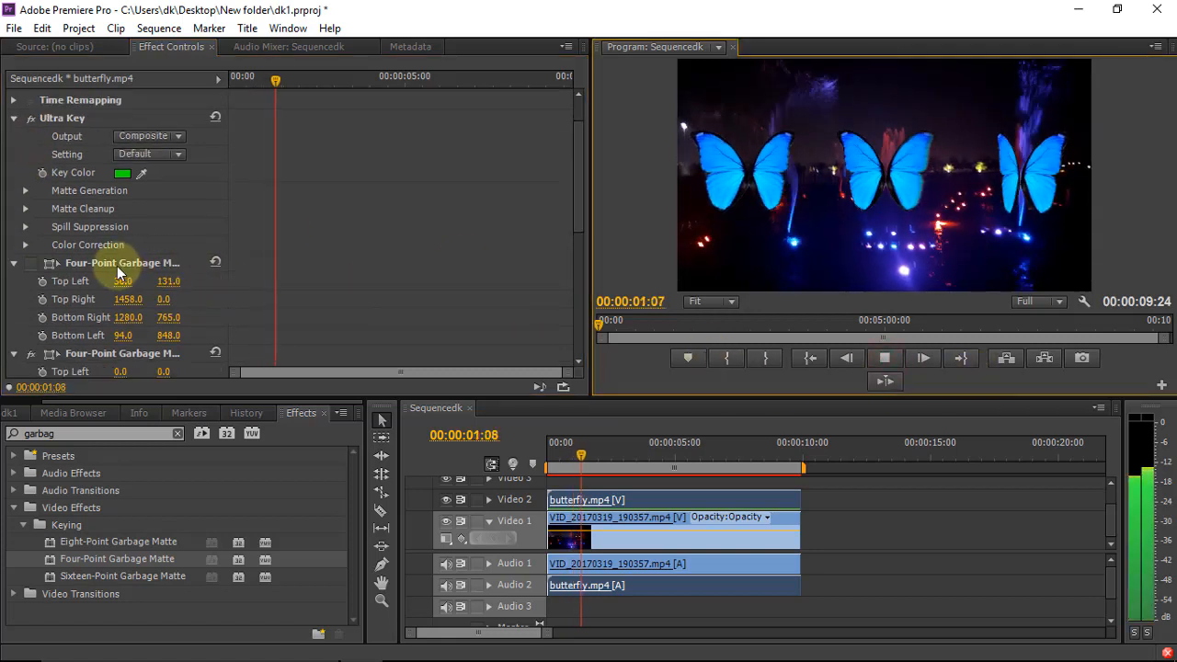
left_click(878, 361)
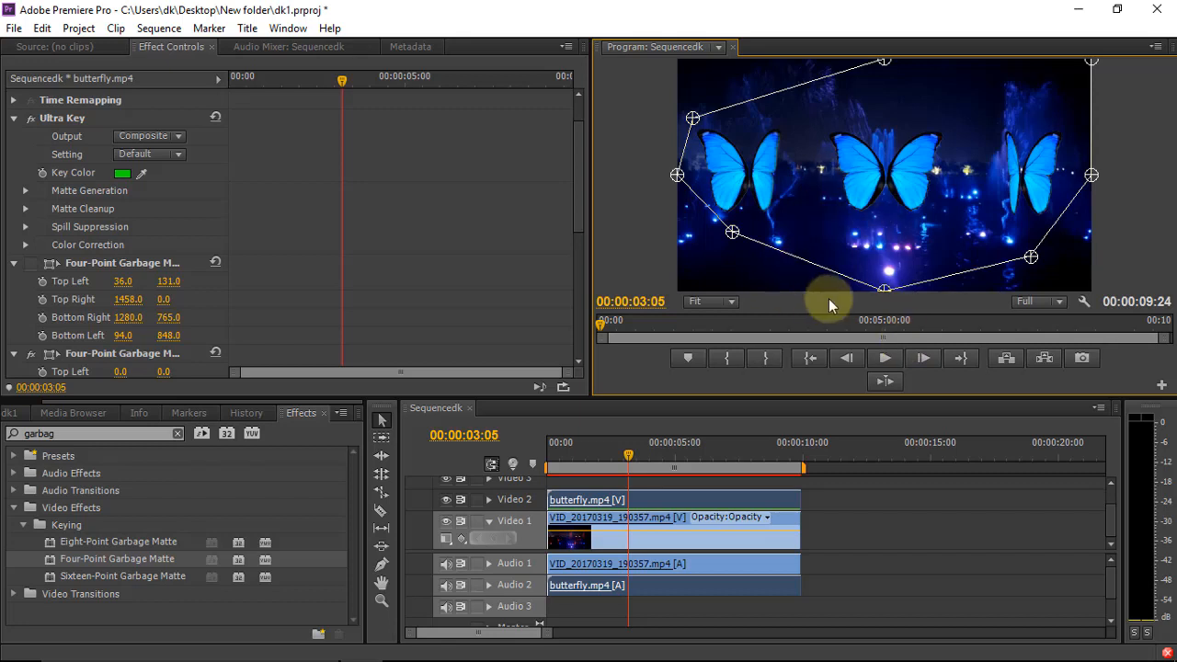
scroll(120, 297, "down", 9)
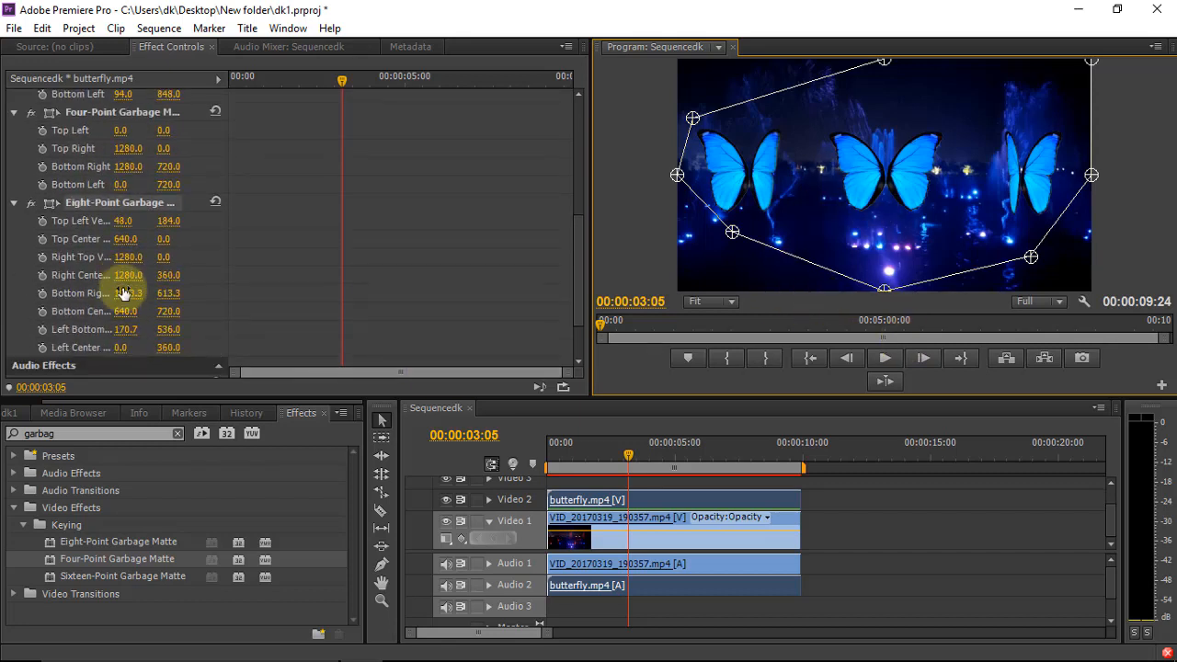
Collapse the Eight-Point Garbage Matte, second Four-Point Garbage Matte and Ultra Key settings of butterfly.mp4, and play the composite from the current frame
scroll(53, 307, "up", 3)
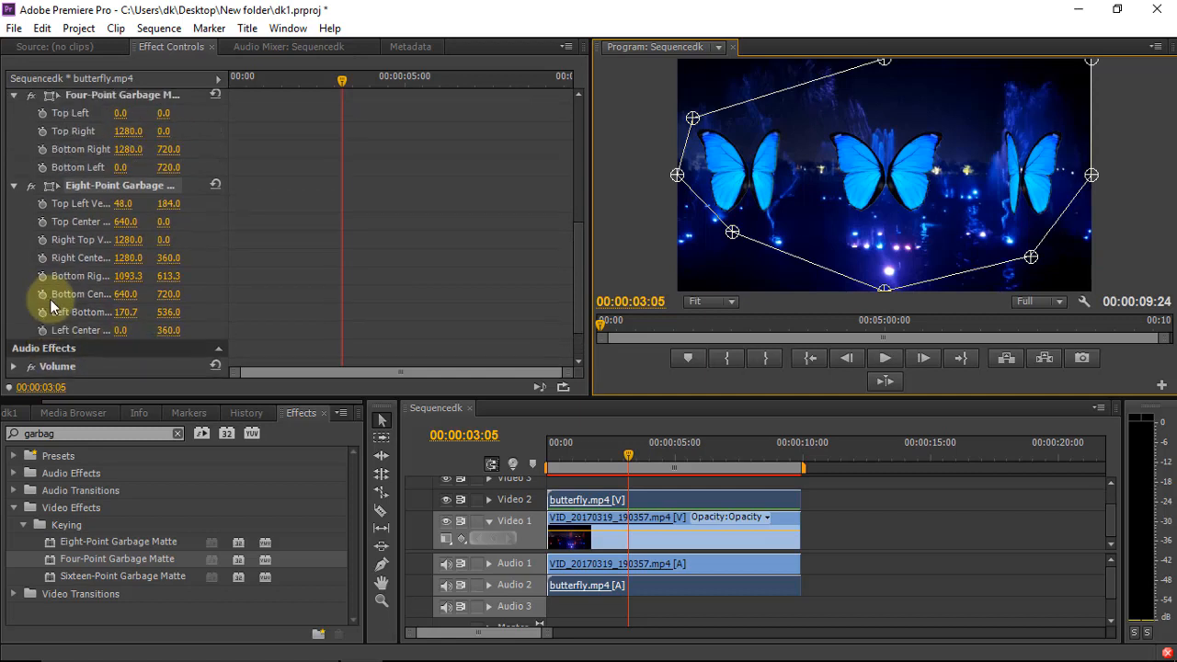
left_click(14, 186)
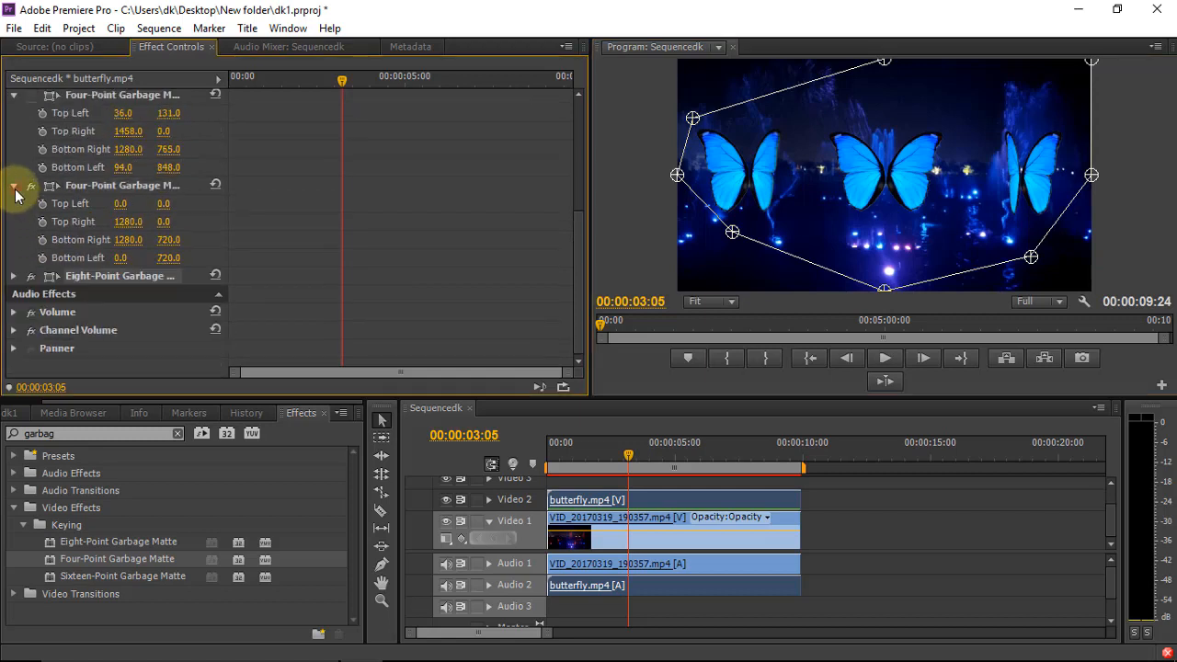
left_click(14, 187)
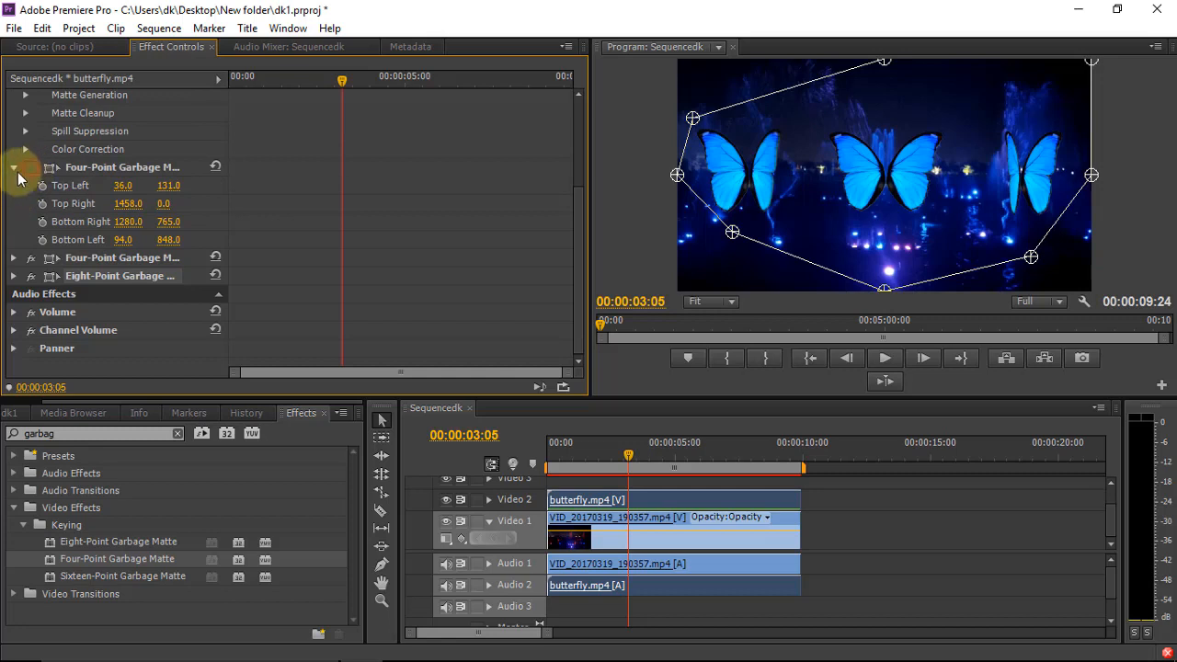
scroll(14, 186, "up", 5)
scroll(23, 180, "up", 2)
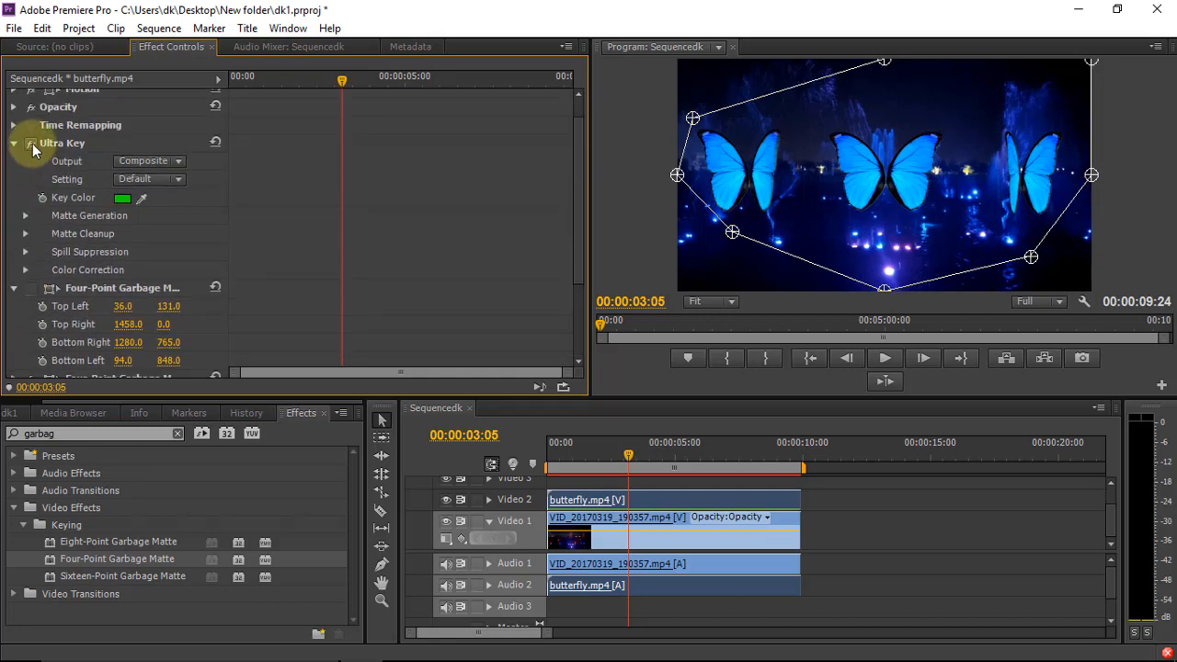
left_click(14, 144)
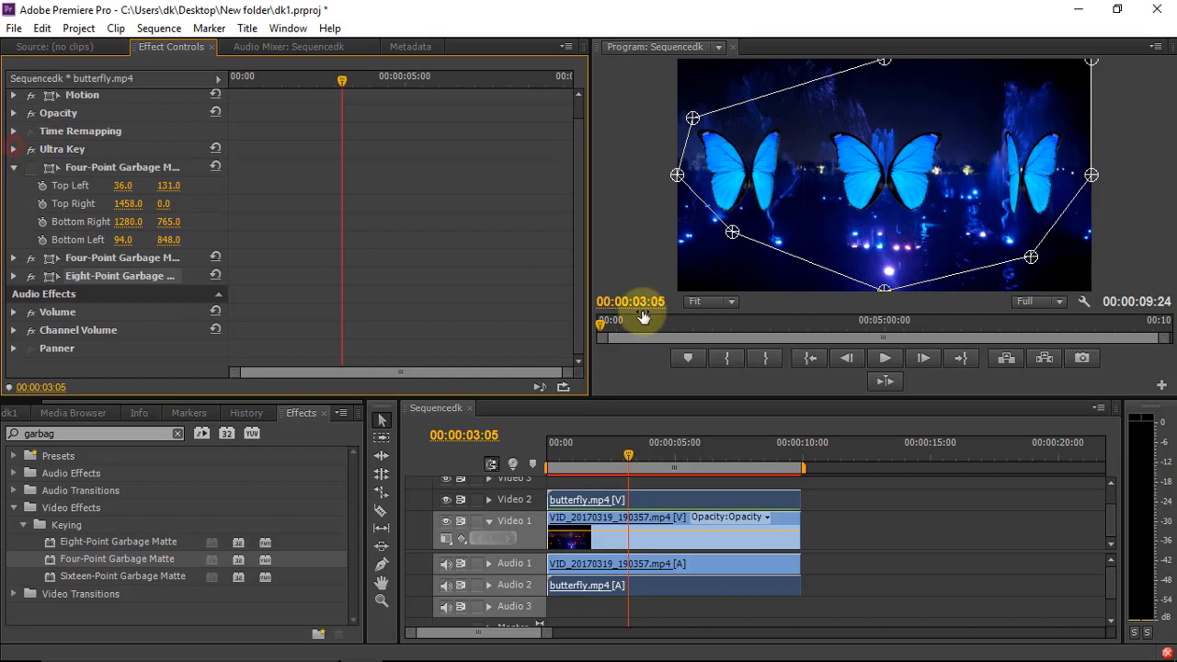
left_click(881, 361)
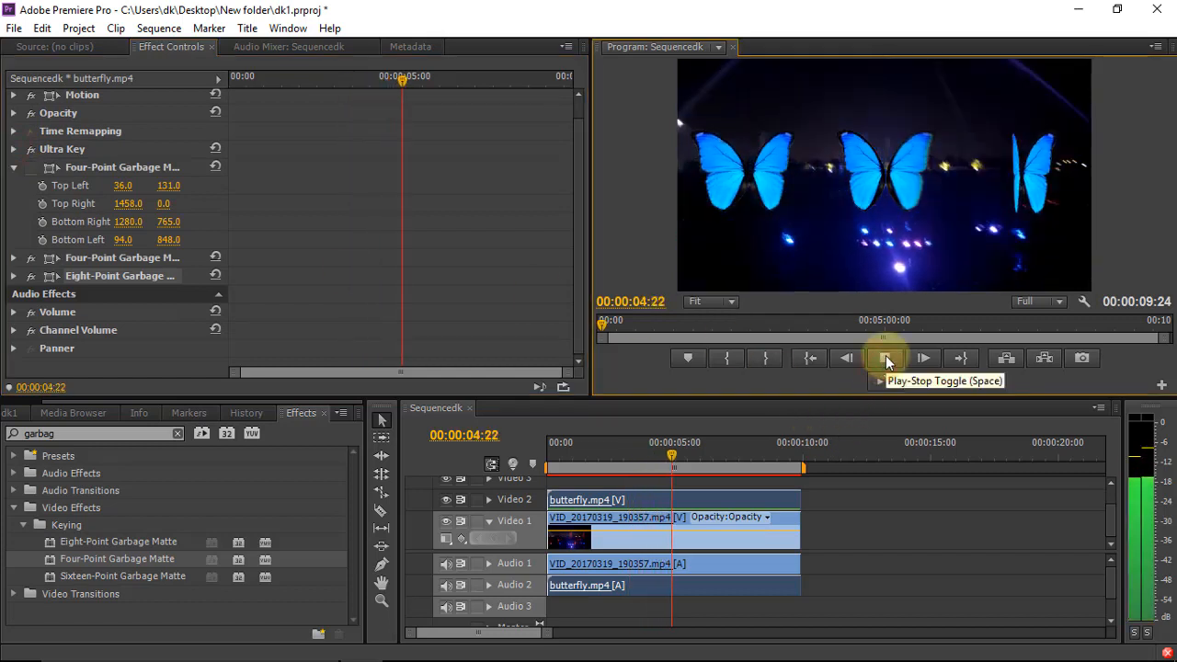